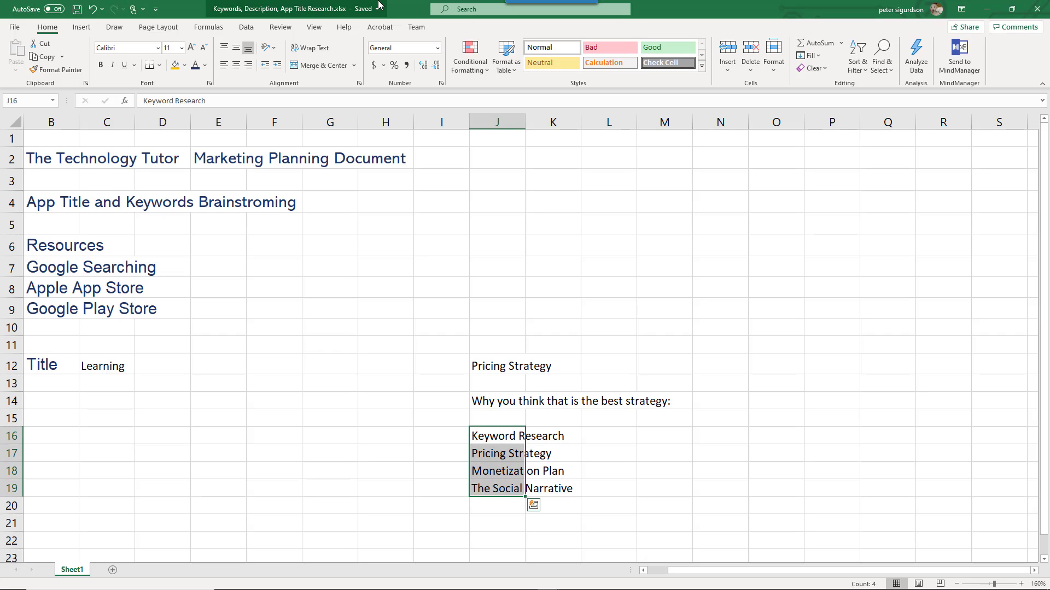
- Click cell I11 to deselect the topic list in J16:J19
click(414, 348)
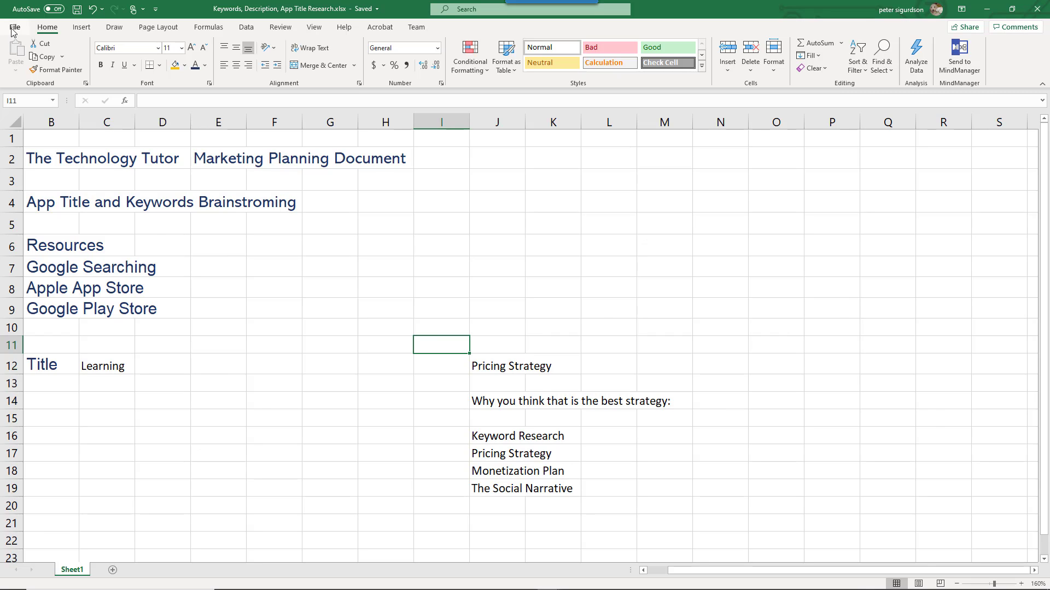
- Switch to Chrome and load the Google Sheets home page in a new tab
key(alt+Tab)
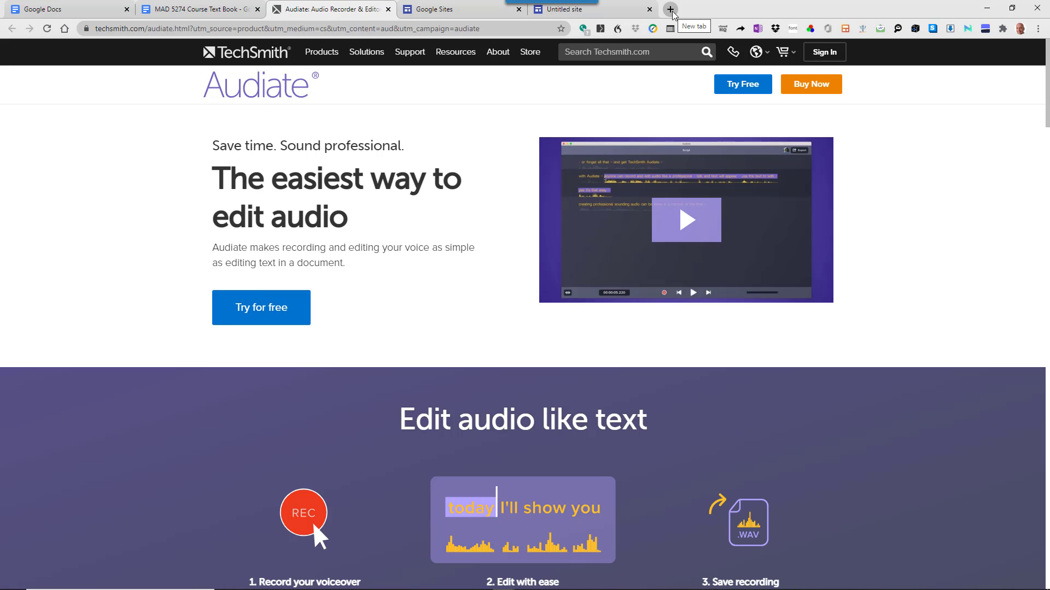
click(672, 11)
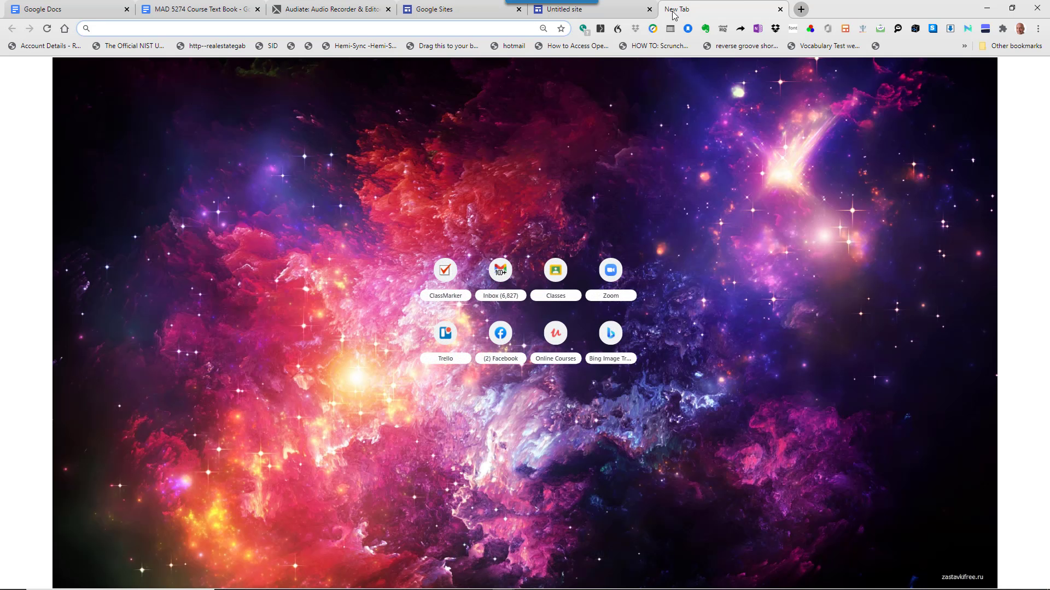
text(s)
key(Return)
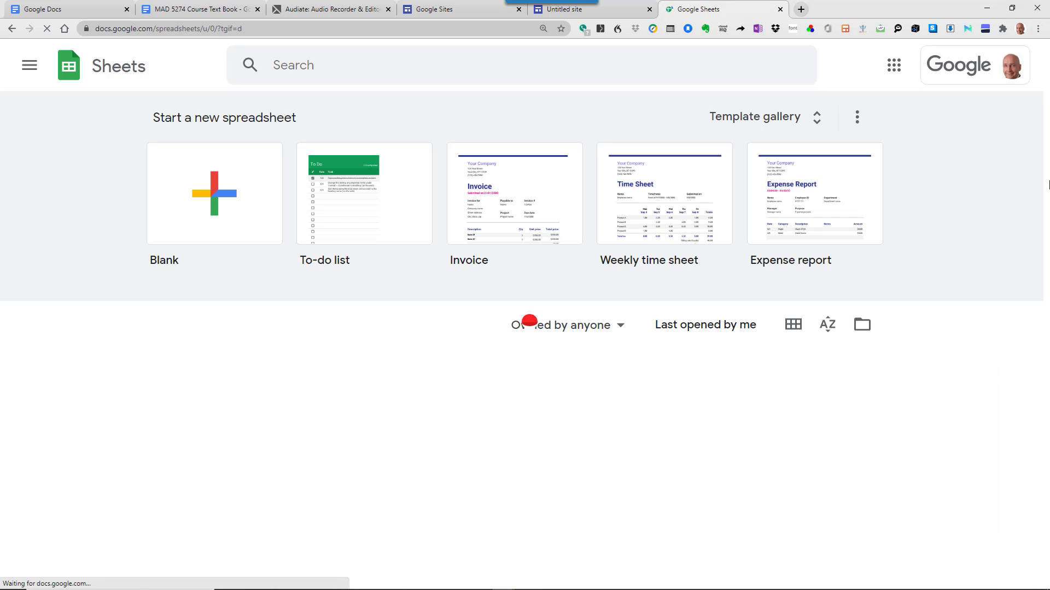
- Switch to the other Google account and return to its Sheets home page
click(1011, 67)
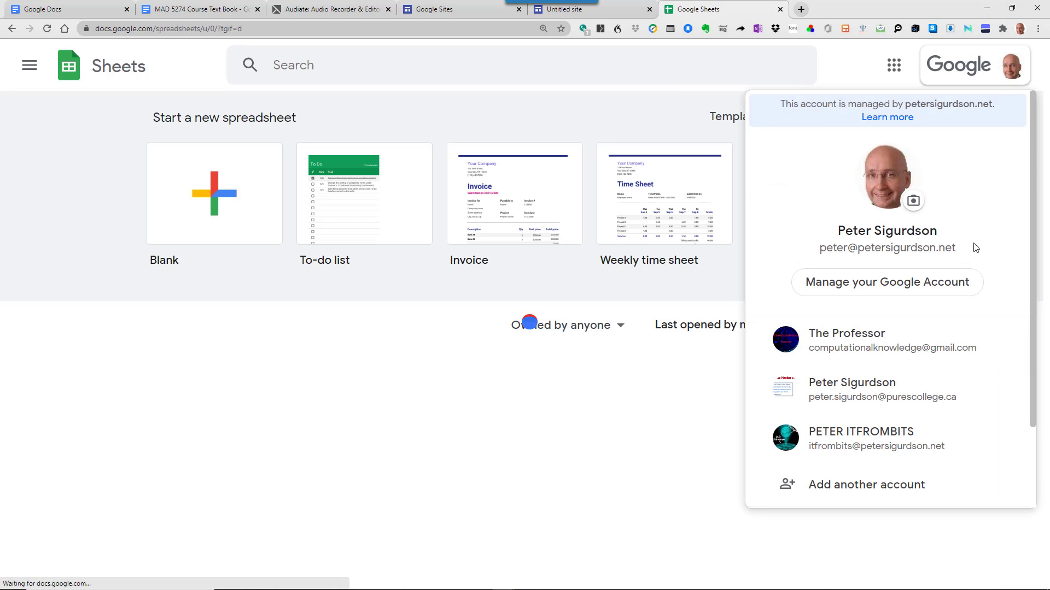
click(927, 346)
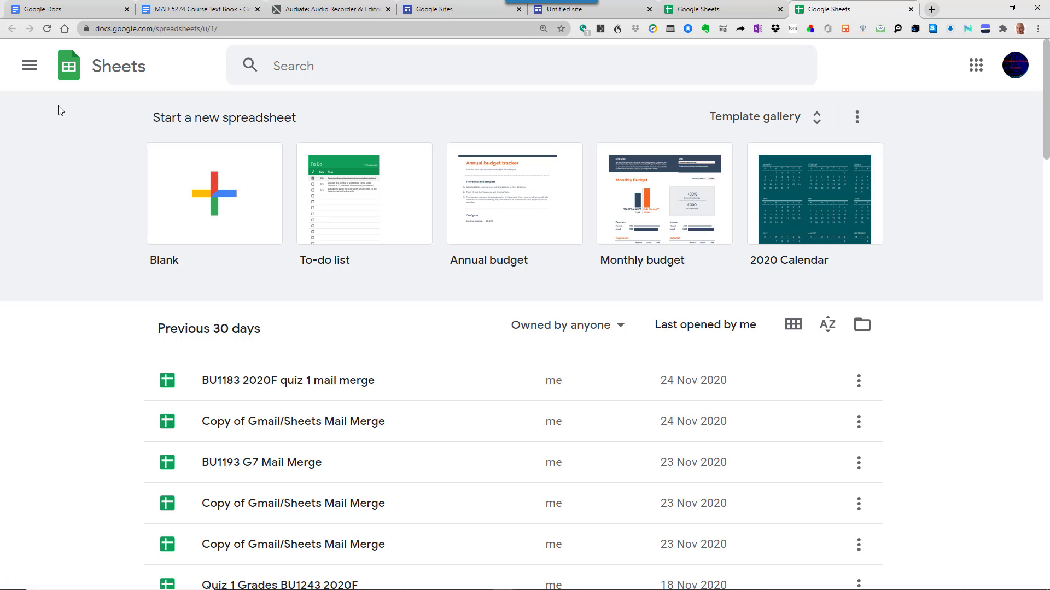
click(30, 65)
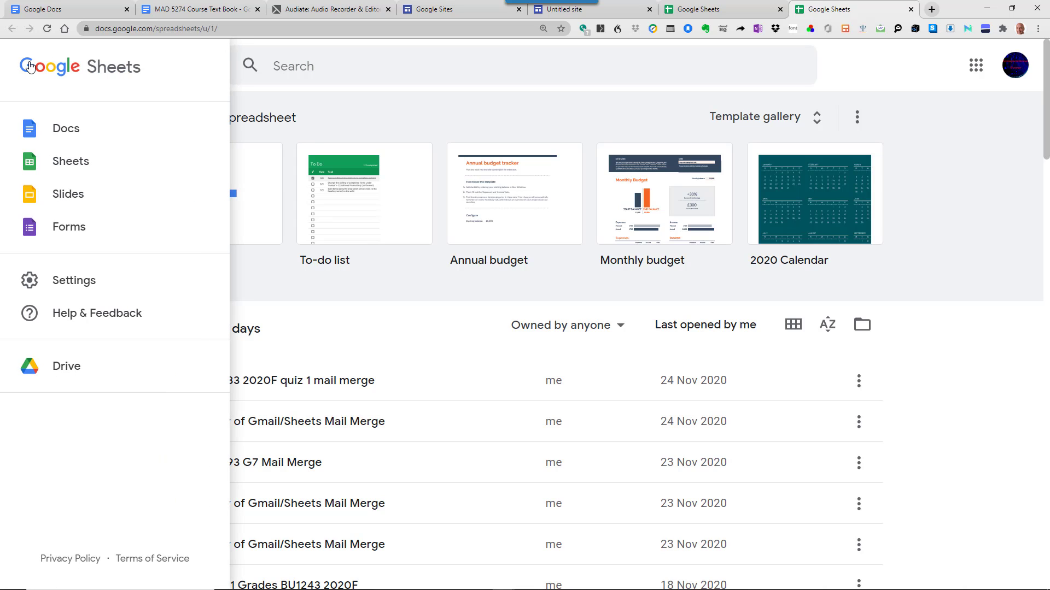
click(76, 160)
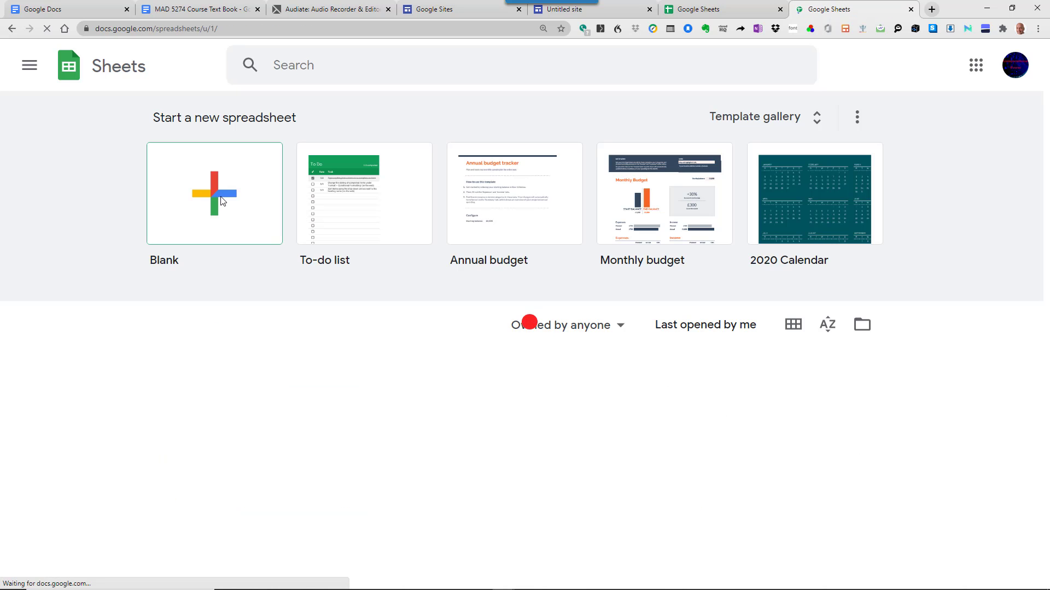
- Create a blank spreadsheet, open File > Import on the Upload tab, then bring up File Explorer
click(222, 202)
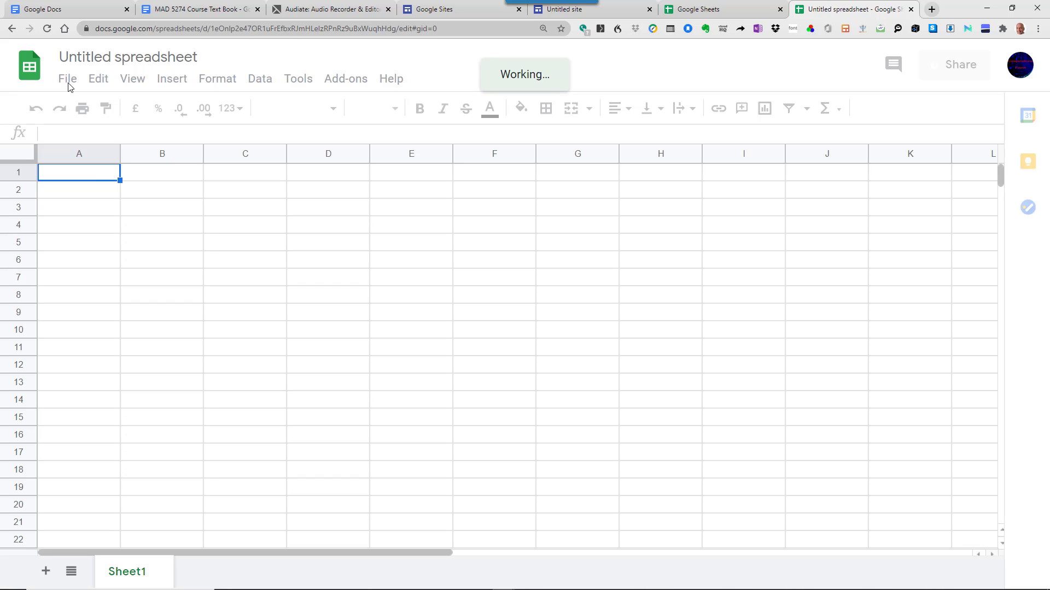
click(69, 82)
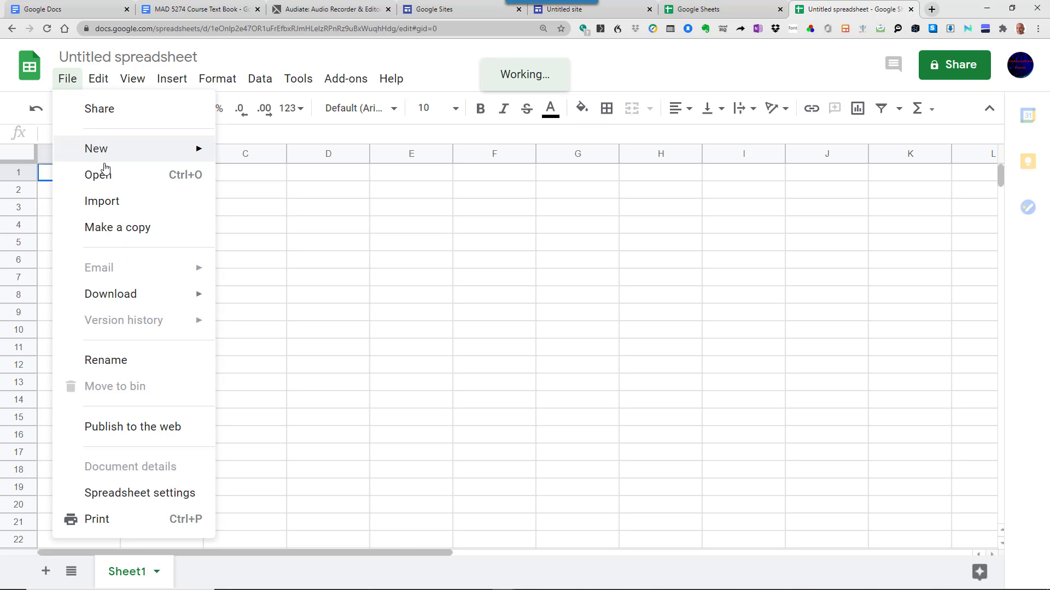
click(102, 201)
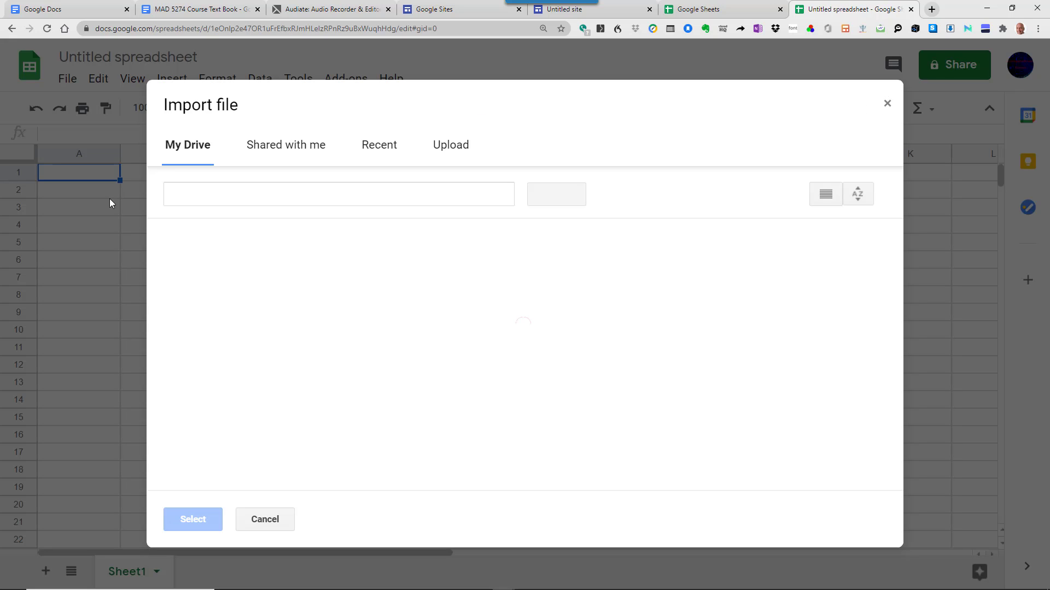
click(458, 156)
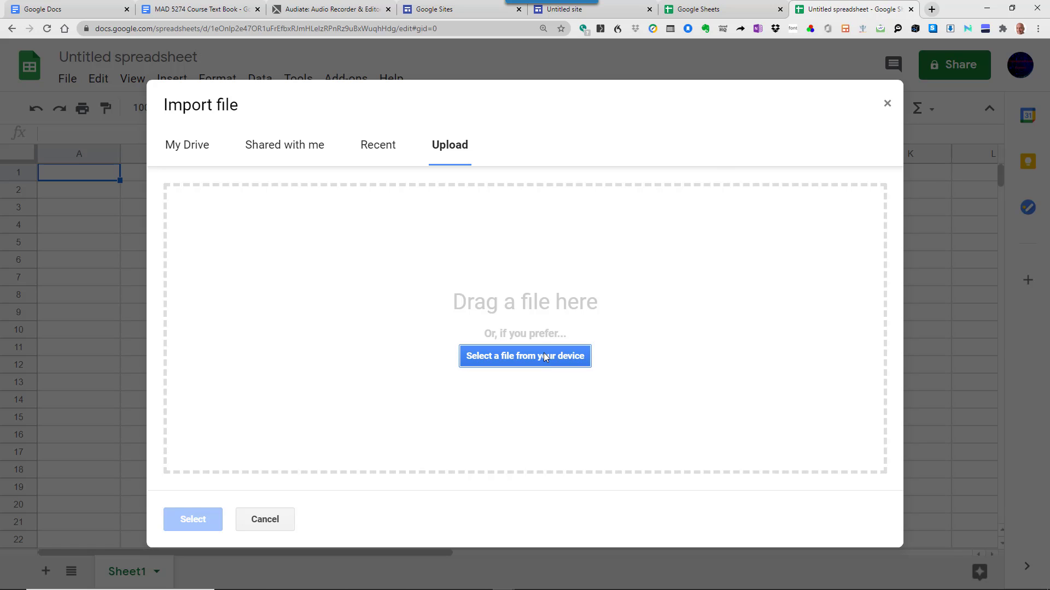
key(alt+Tab)
key(alt+Tab)
key(alt+Tab)
key(alt+Tab)
key(alt+Tab)
key(alt+Tab)
key(alt+Tab)
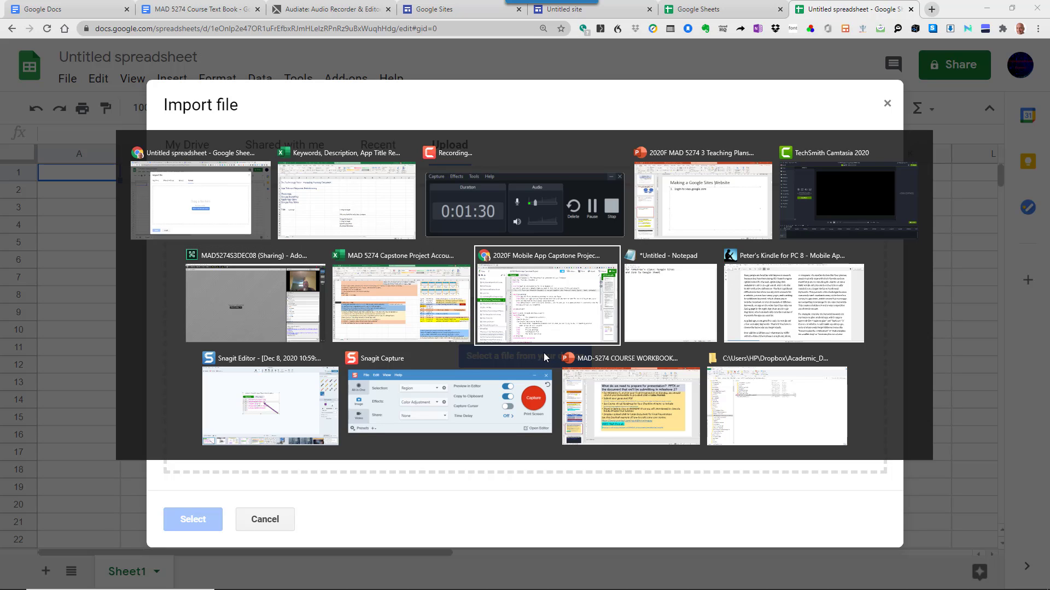
key(alt+Tab)
key(alt+Tab)
key(alt+Tab)
key(alt+Tab)
key(alt+Tab)
key(alt+Tab)
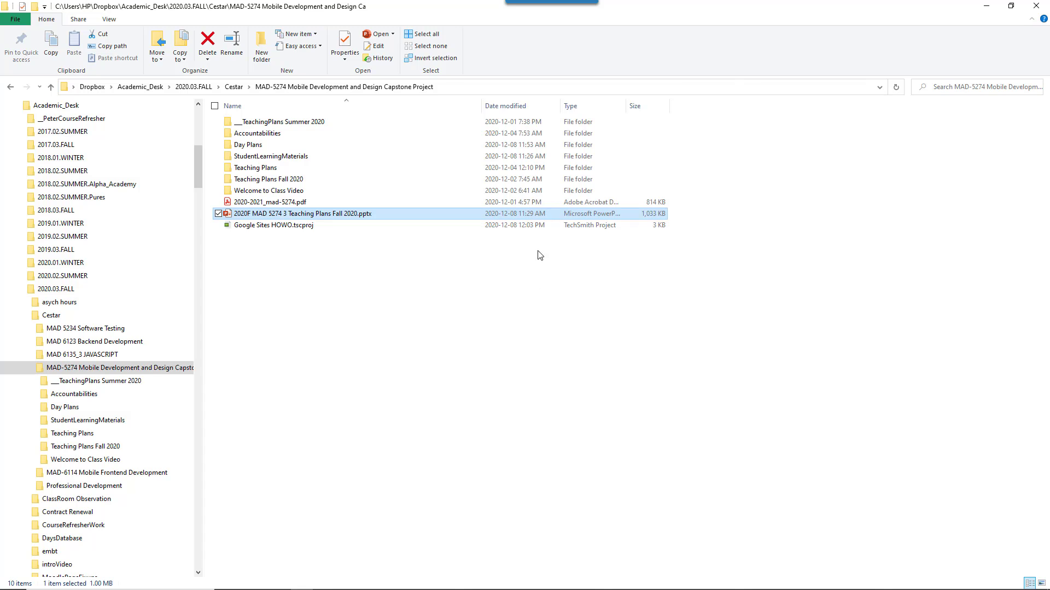
- Open Day Plans in a smaller Explorer window and drag the Keywords .xlsx file onto the upload area
click(1011, 6)
click(875, 227)
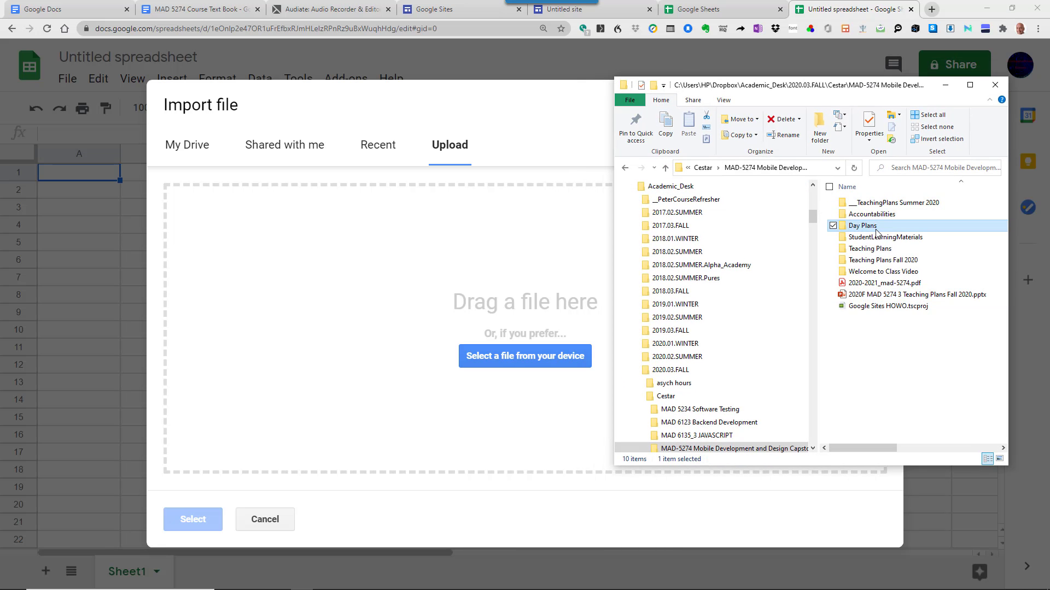
double_click(875, 228)
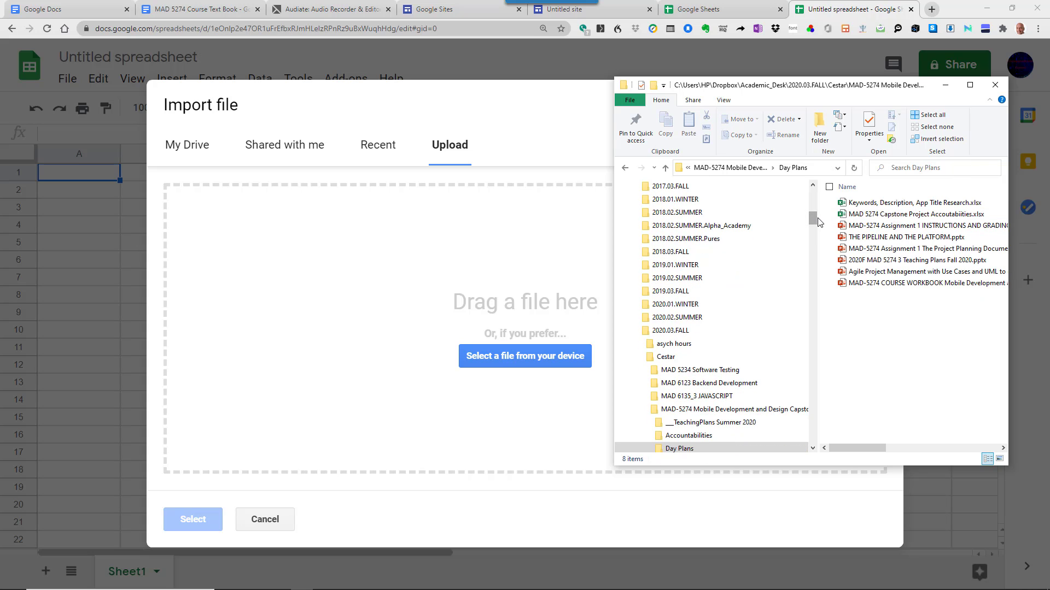
drag(818, 221, 732, 218)
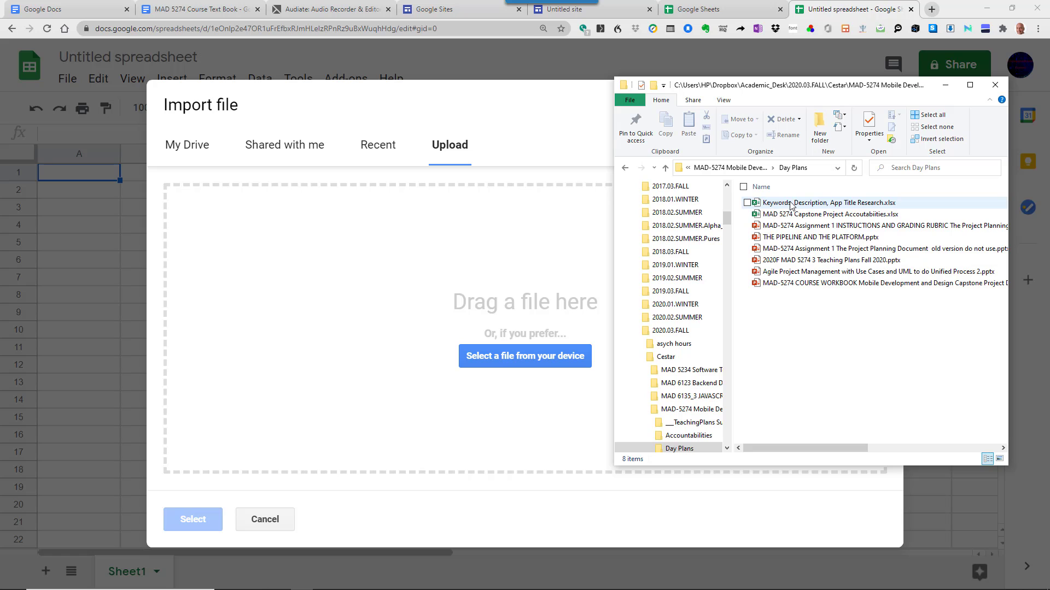
drag(791, 204, 518, 356)
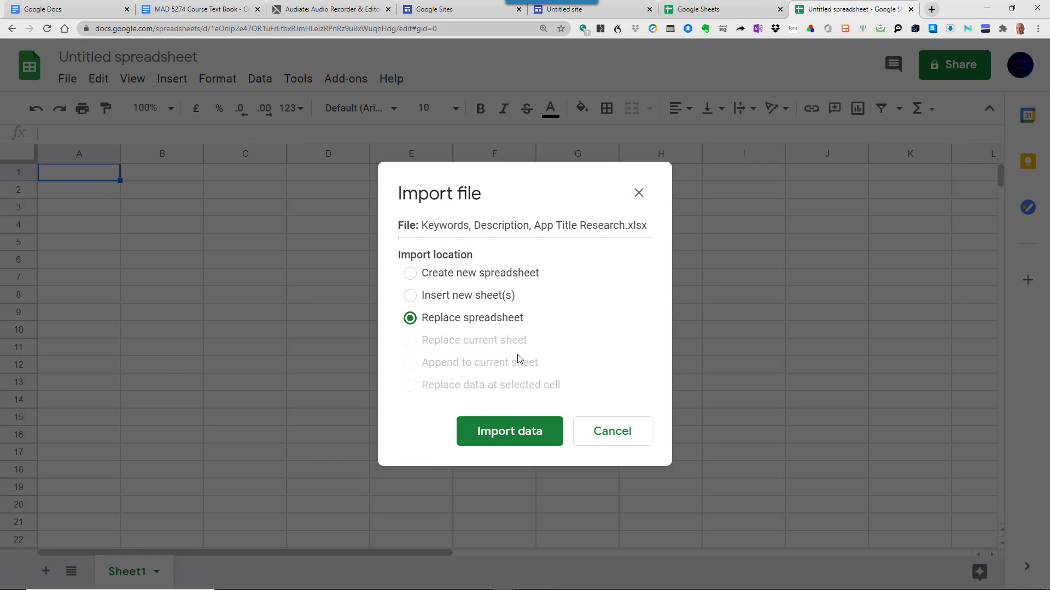
- Import with Replace spreadsheet and retitle it 'Team Peanut's MAD5274 Capstone Project Research'
click(515, 434)
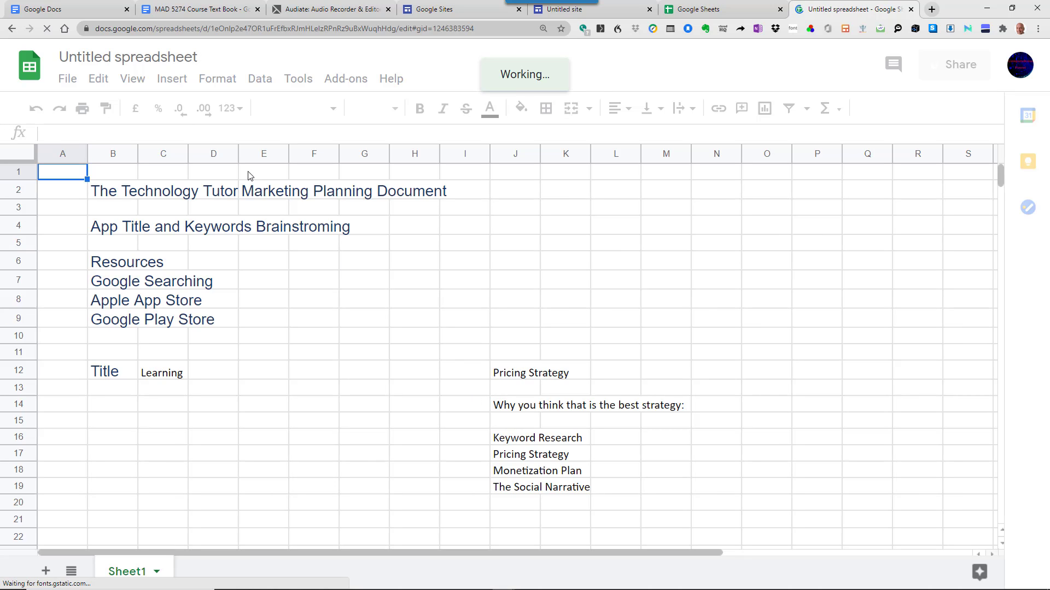
click(136, 60)
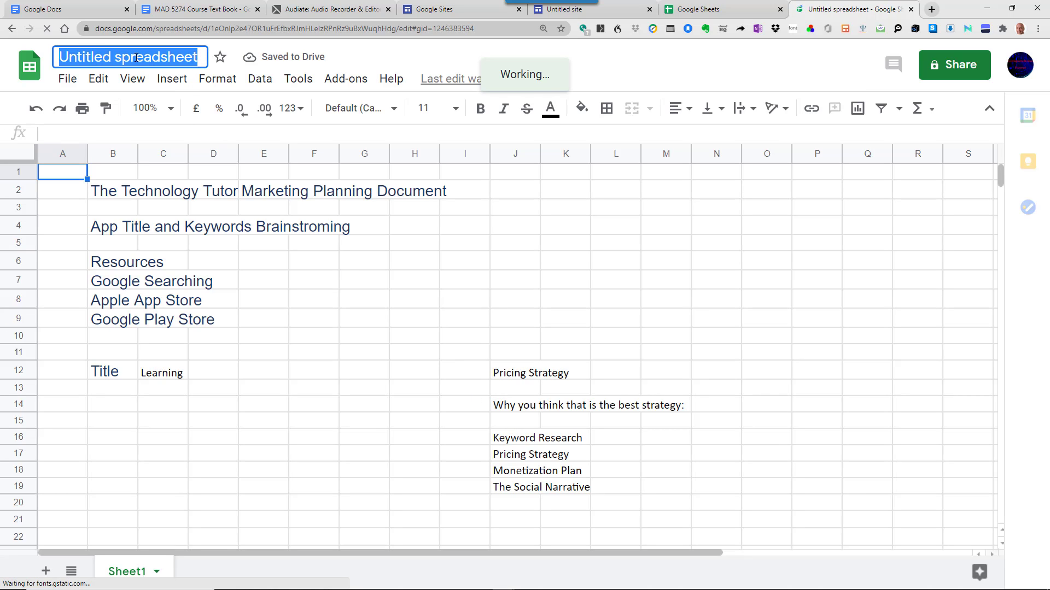
text(Team )
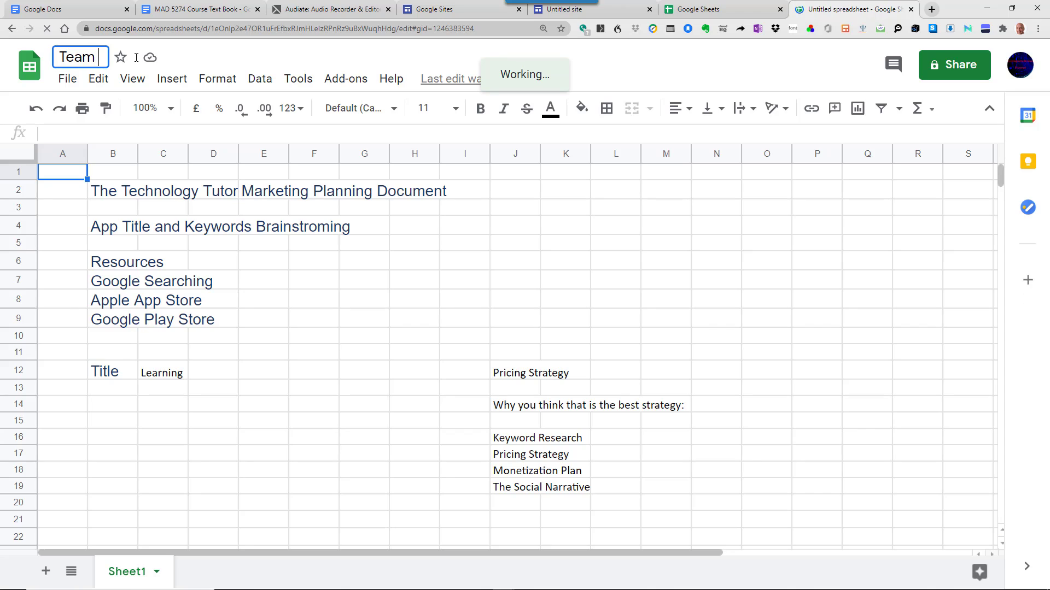
text(Peanuts)
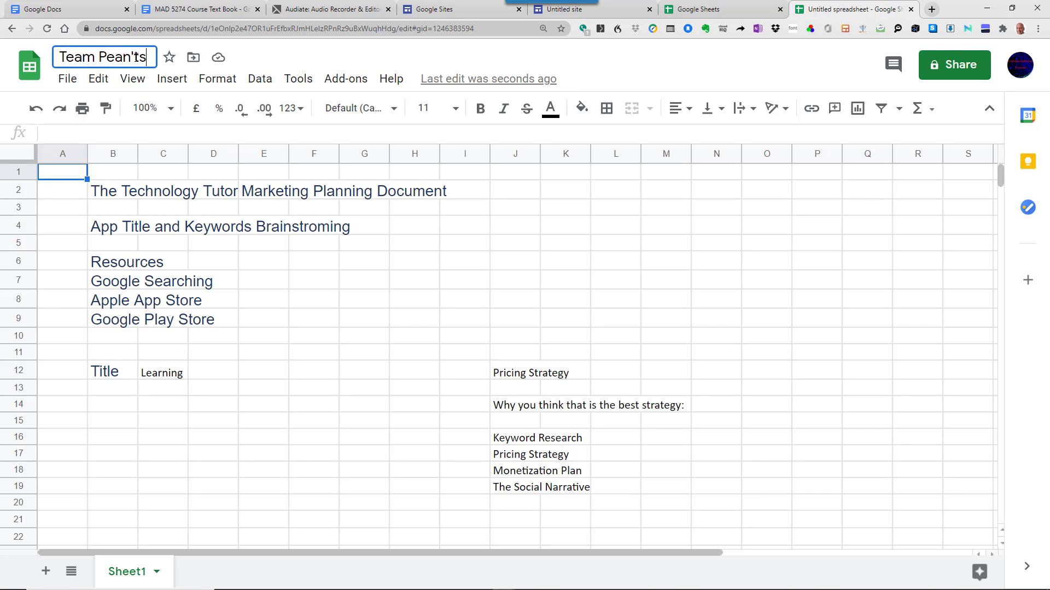
key(BackSpace)
key(BackSpace)
text(t's M)
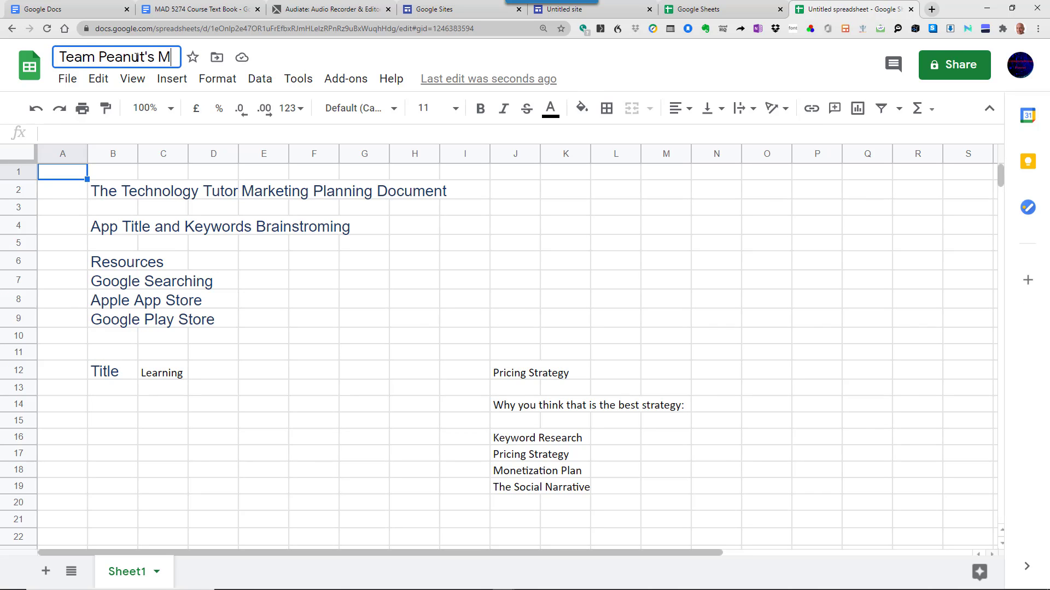
text(AD 5)
key(BackSpace)
key(BackSpace)
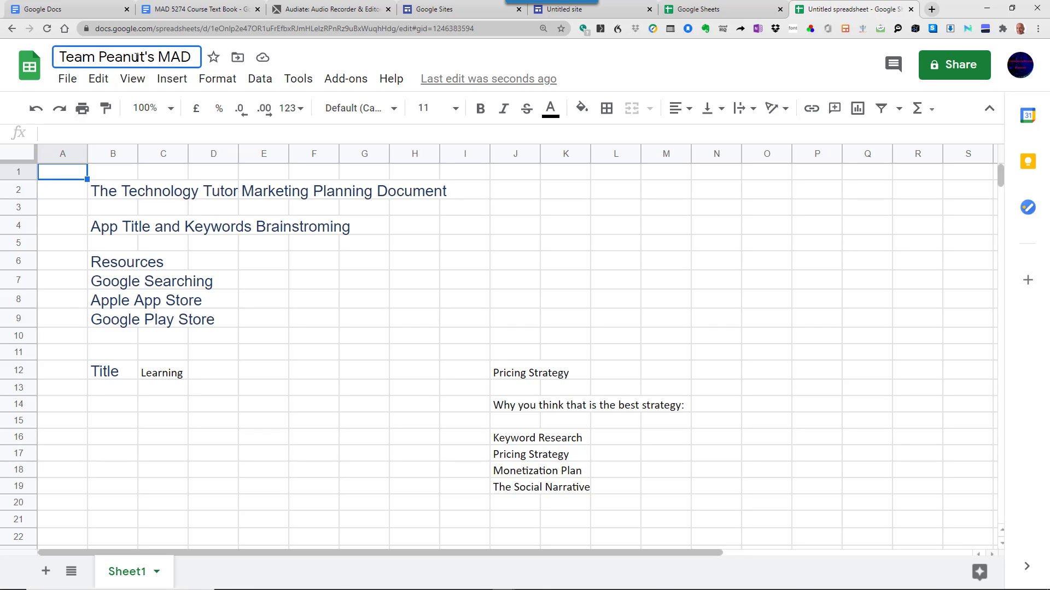
text(52)
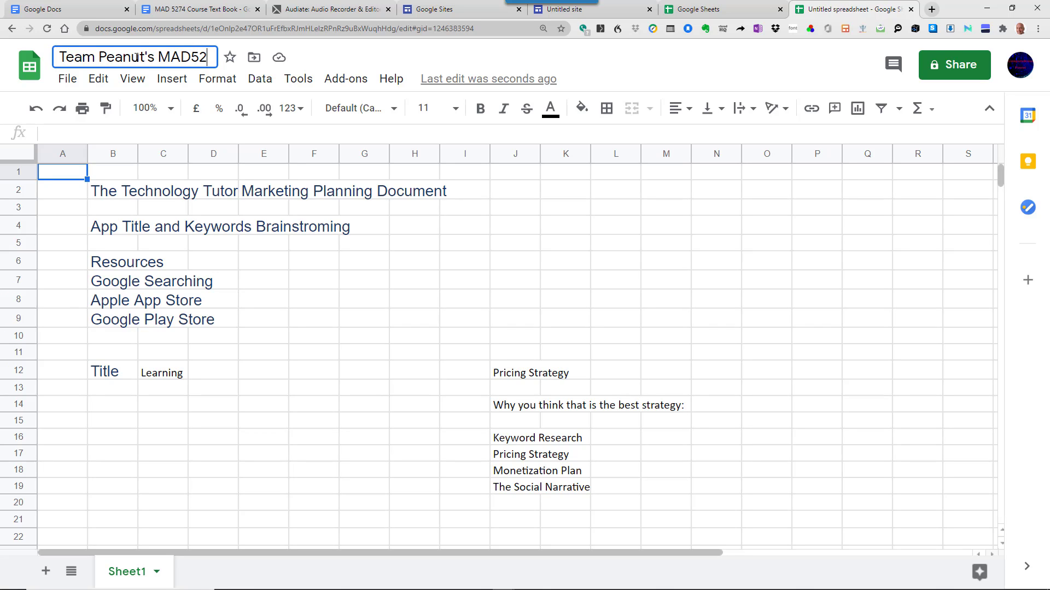
text(74)
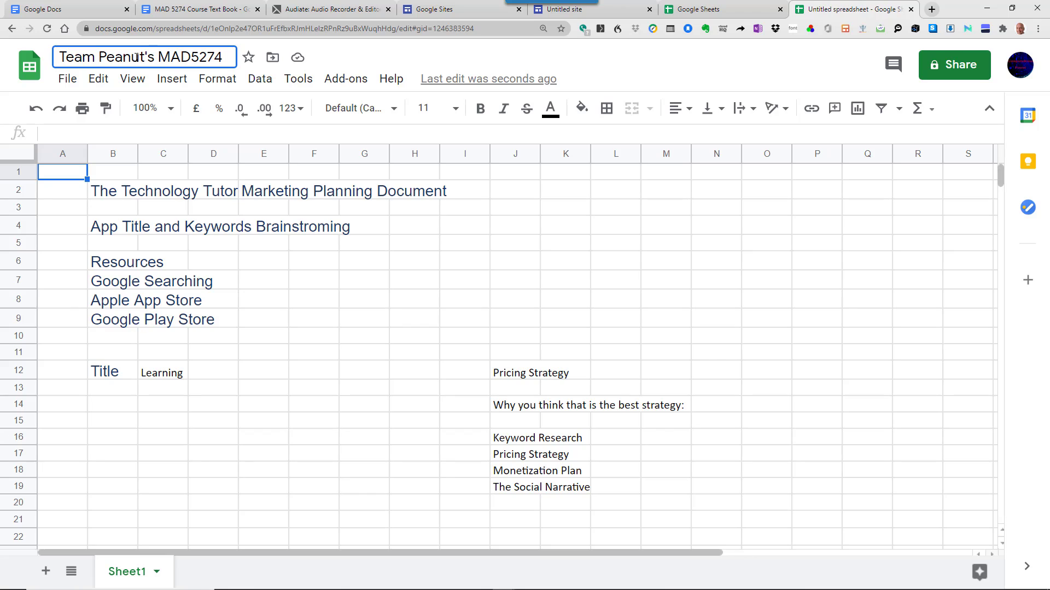
text( Capsto)
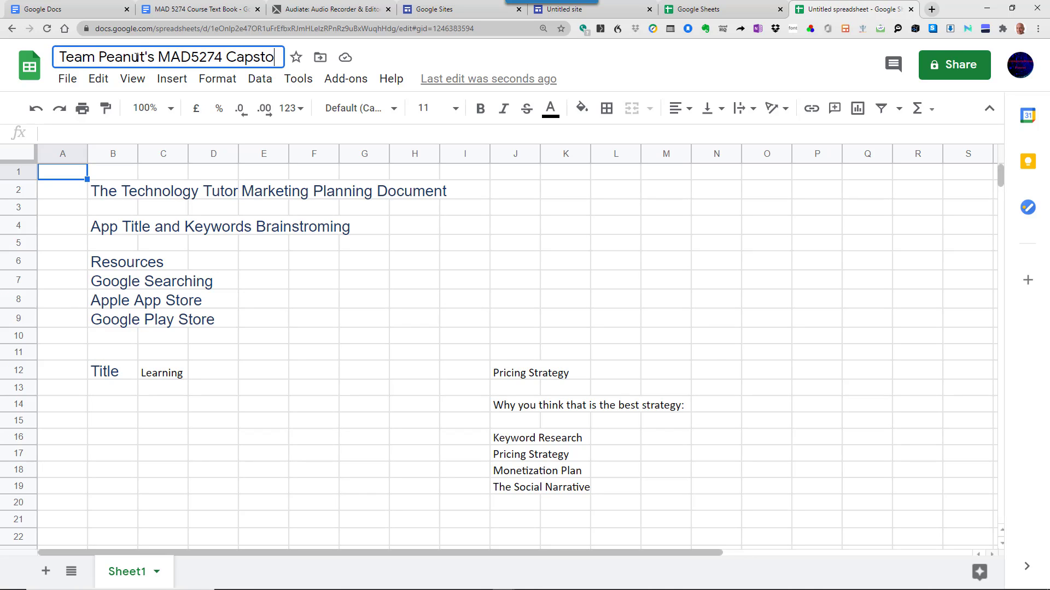
text(ne Project Res)
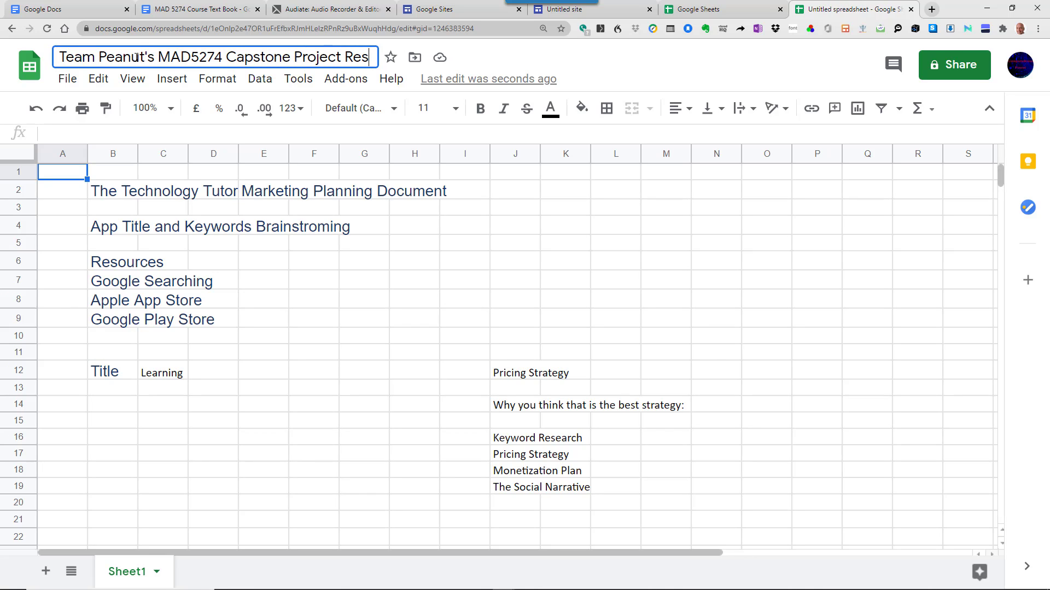
text(earrch)
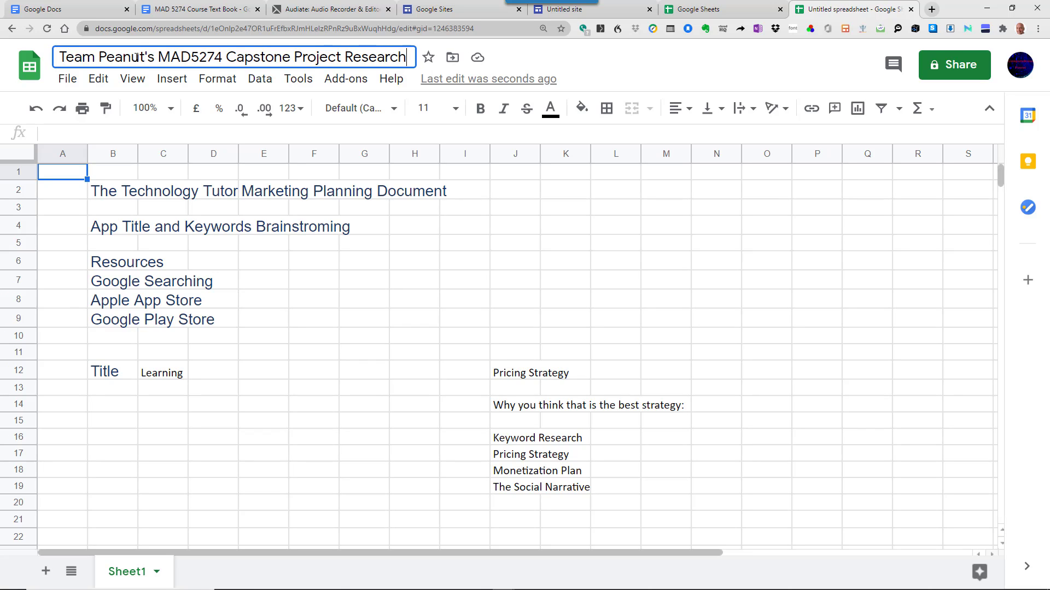
key(Return)
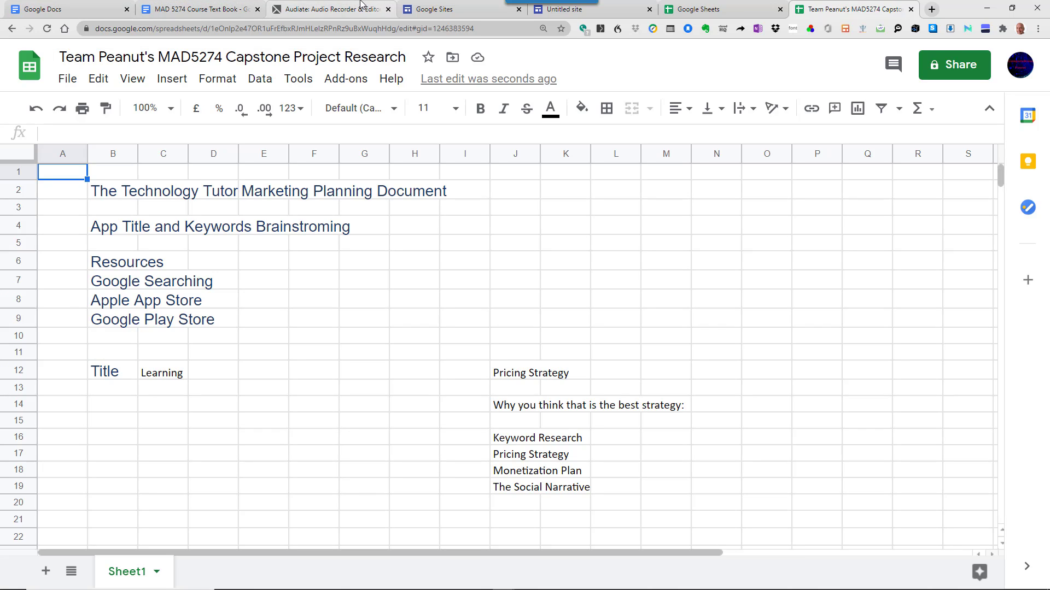
- Set general access to Anyone with the link as Viewer and copy the sharing link
click(965, 74)
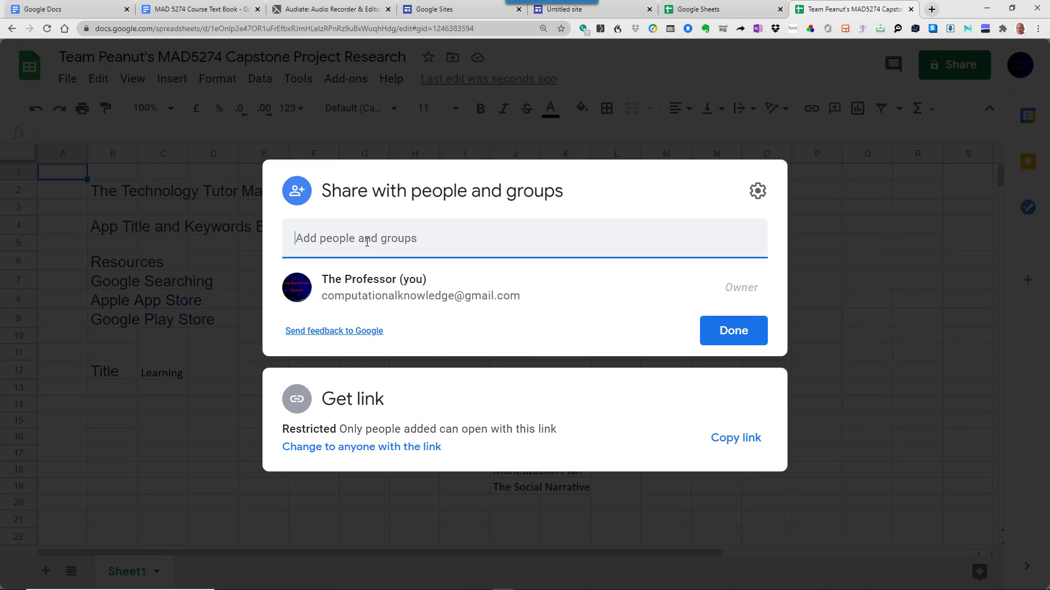
click(357, 285)
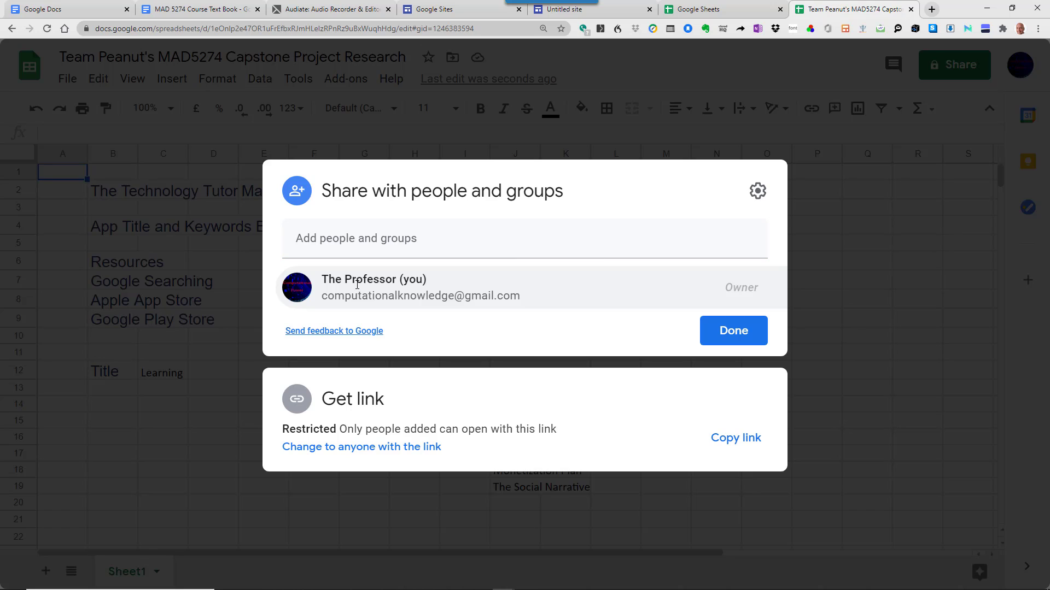
triple_click(357, 285)
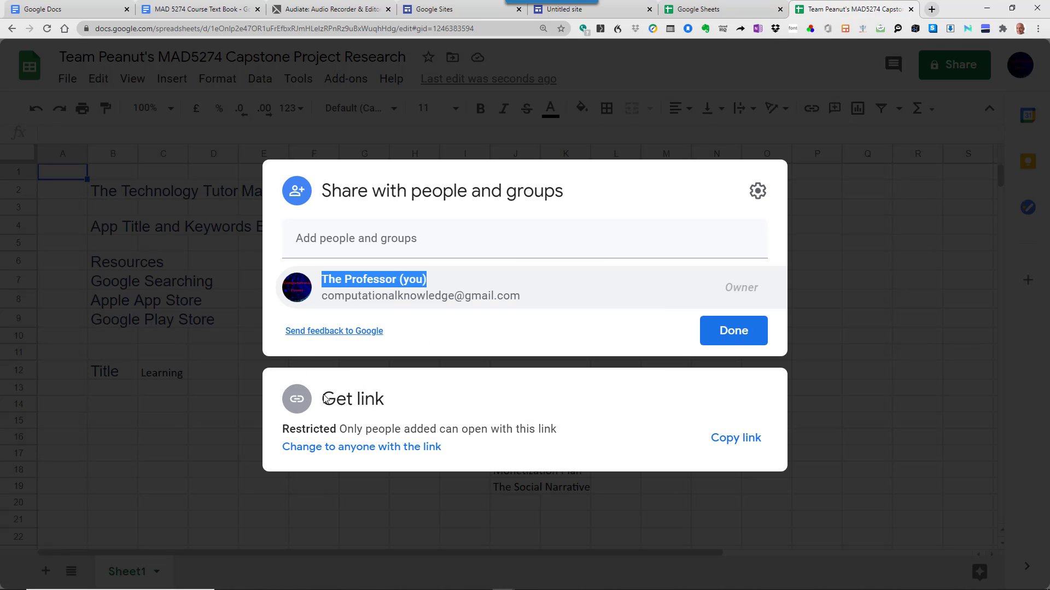
click(350, 452)
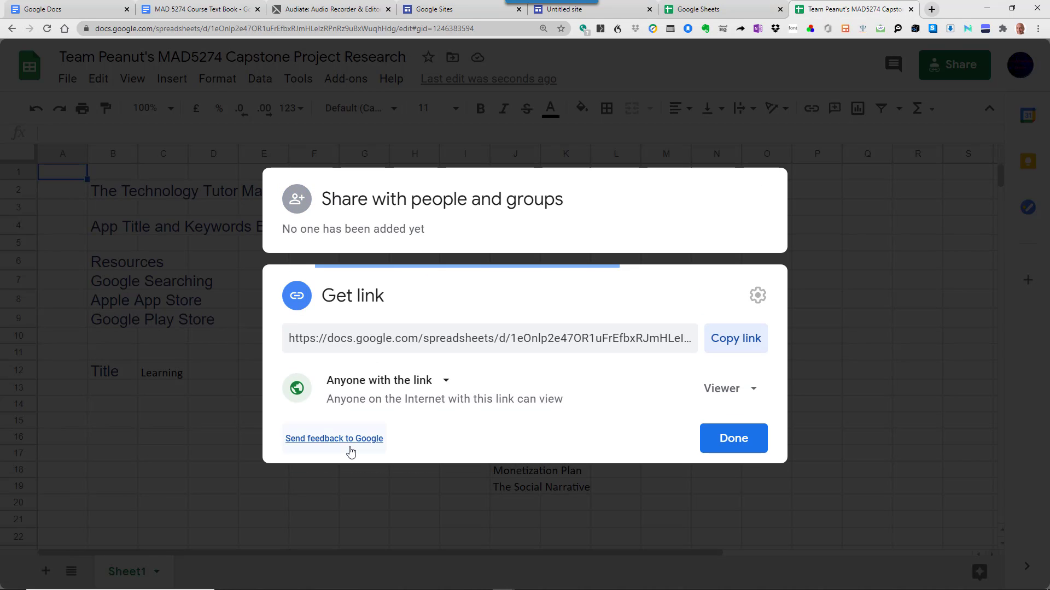
click(387, 385)
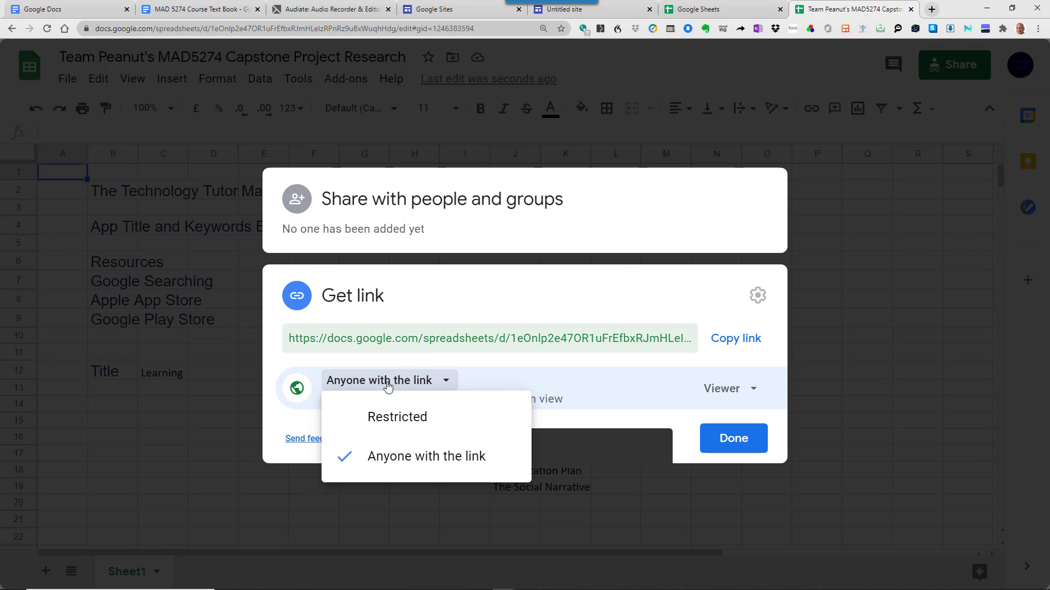
click(411, 458)
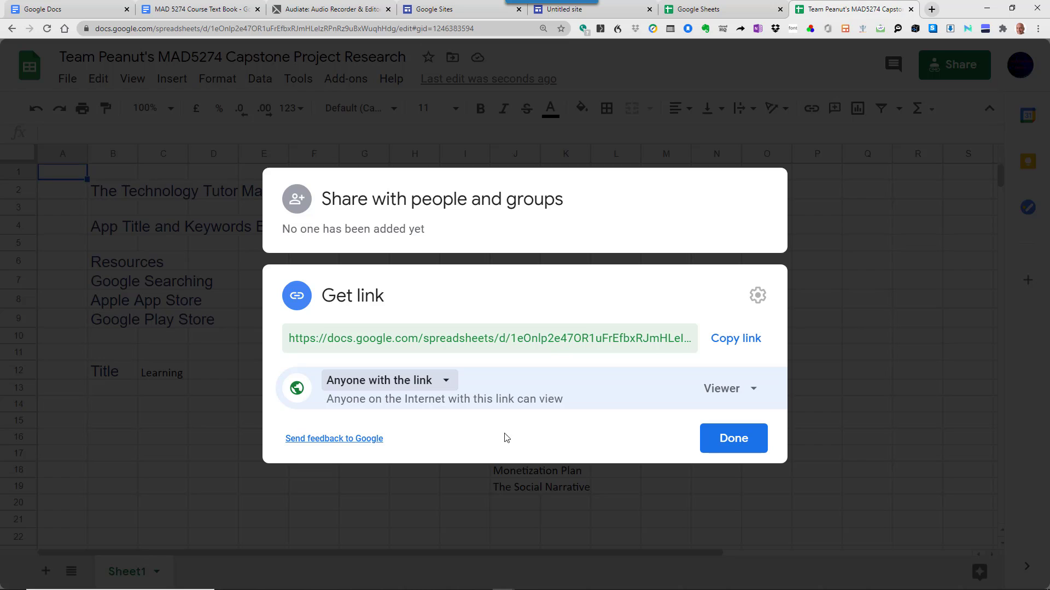
click(738, 391)
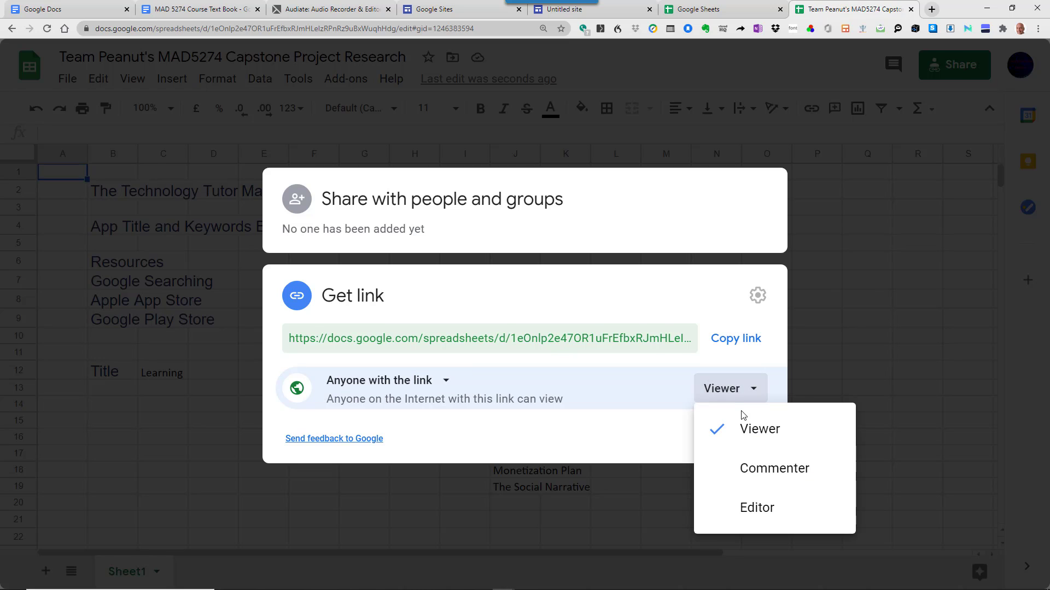
click(745, 431)
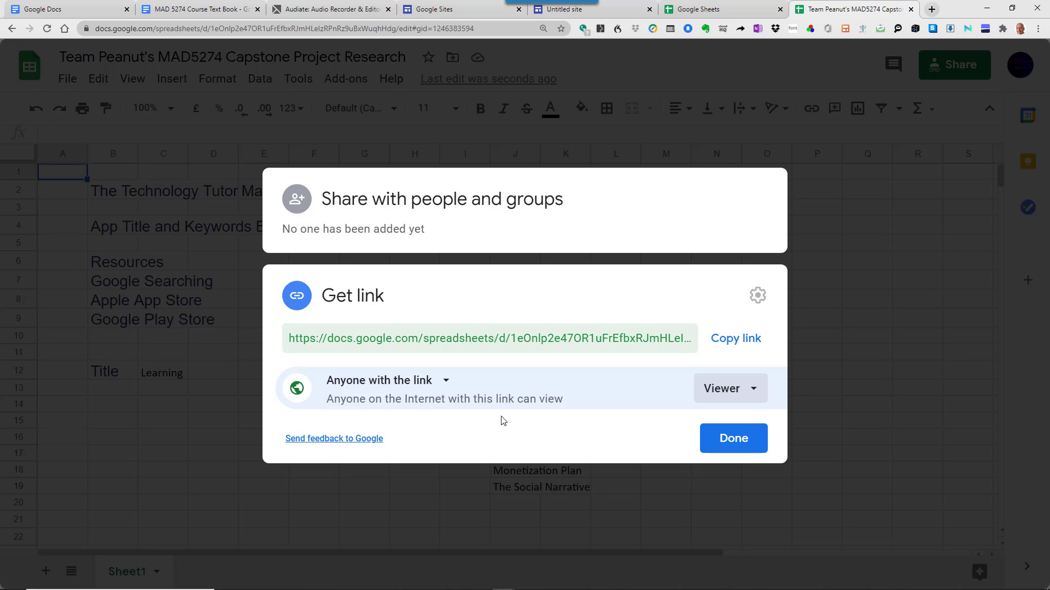
click(730, 343)
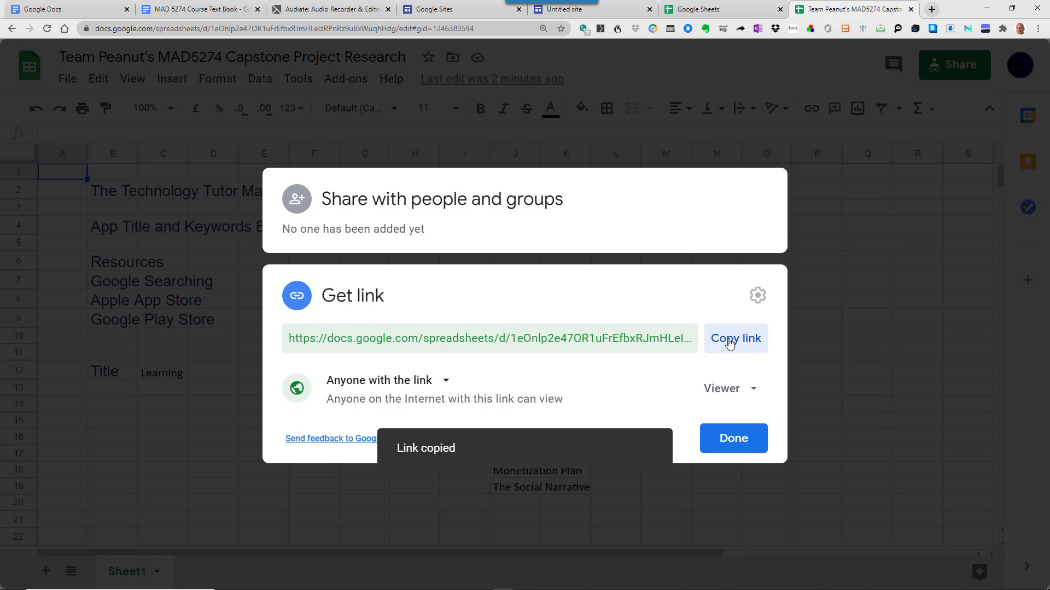
click(730, 442)
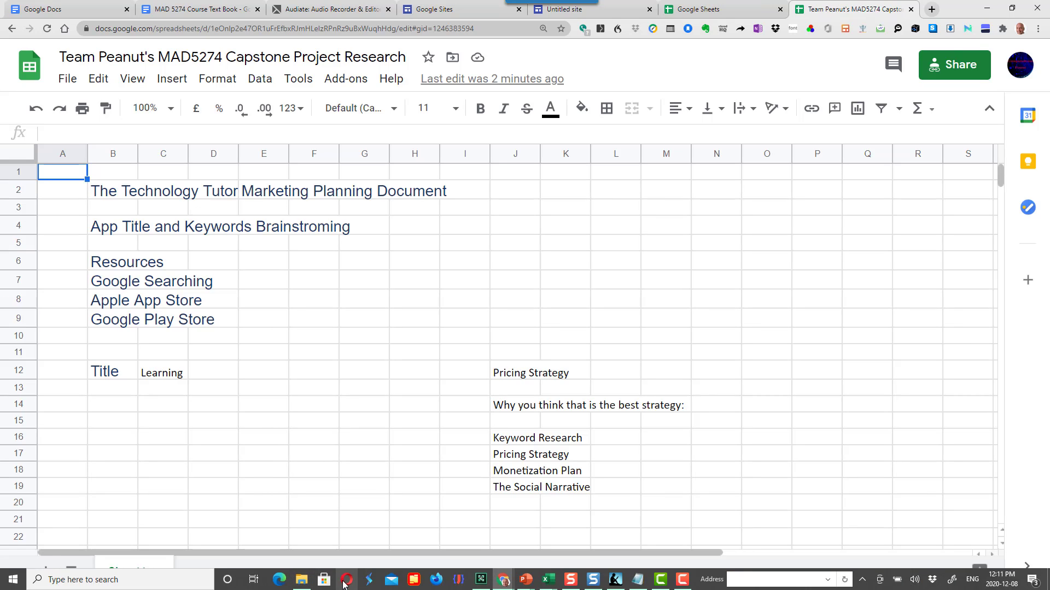
click(343, 585)
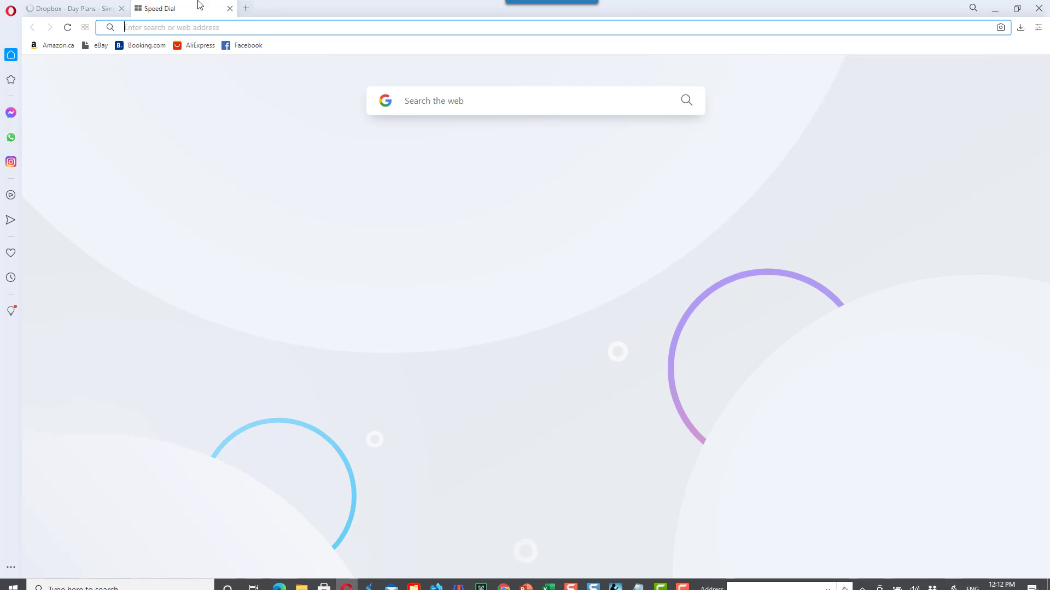
right_click(158, 28)
click(171, 97)
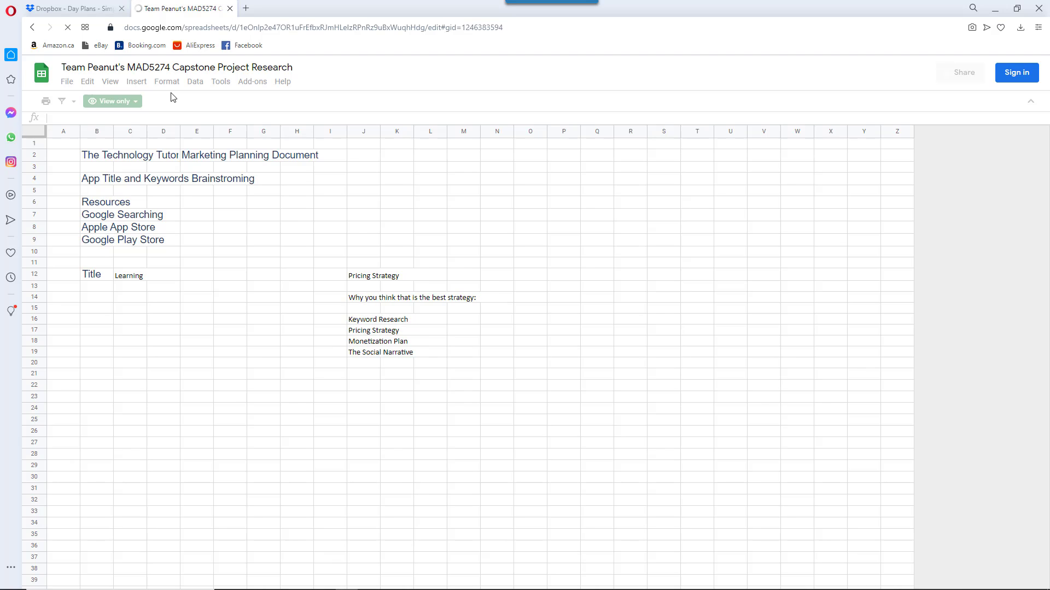
click(1038, 9)
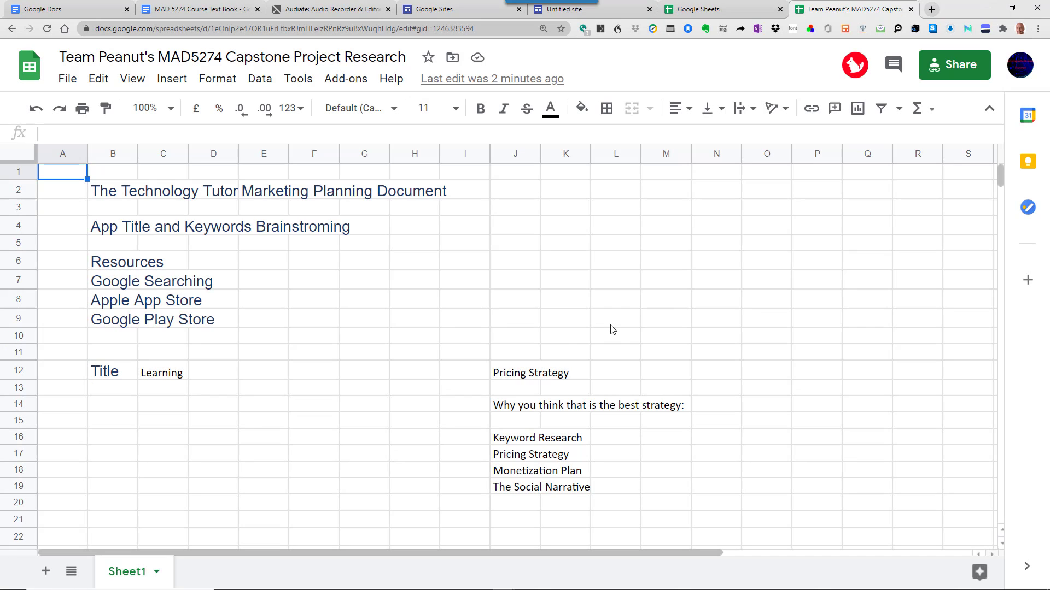
key(alt+Tab)
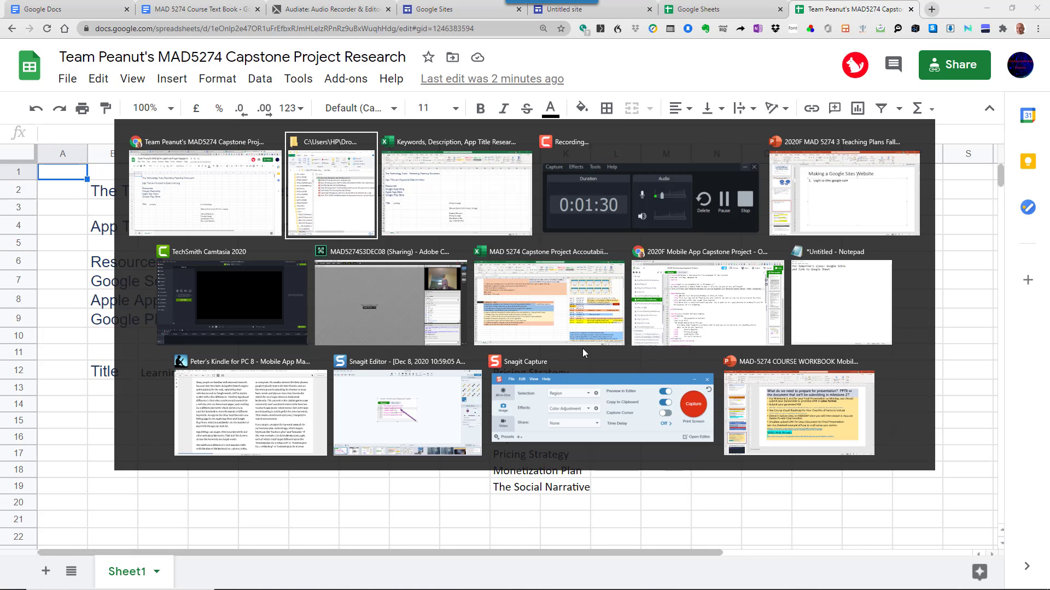
key(alt+Tab)
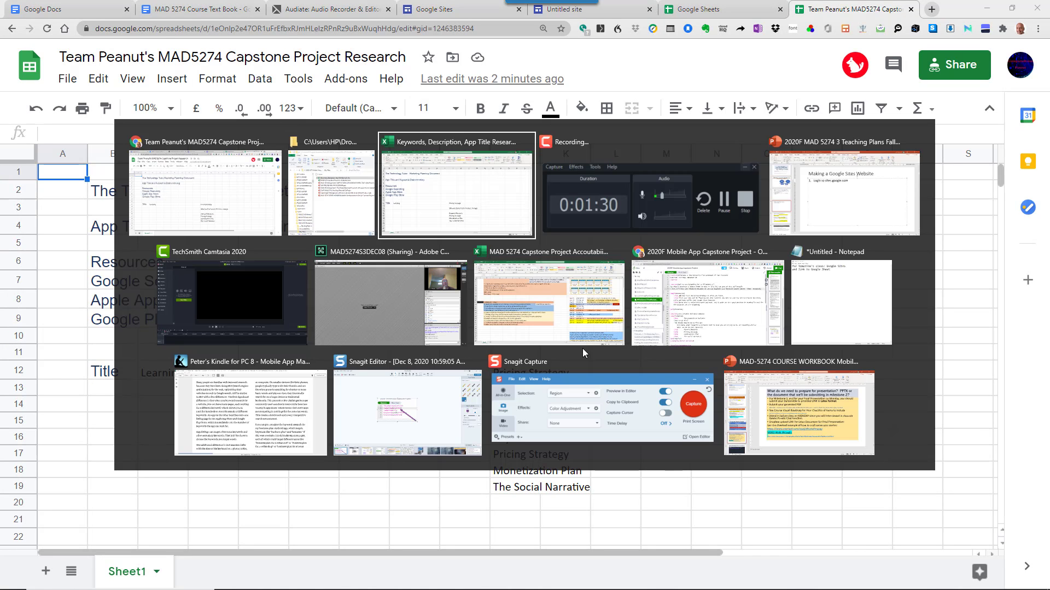
key(alt+Tab)
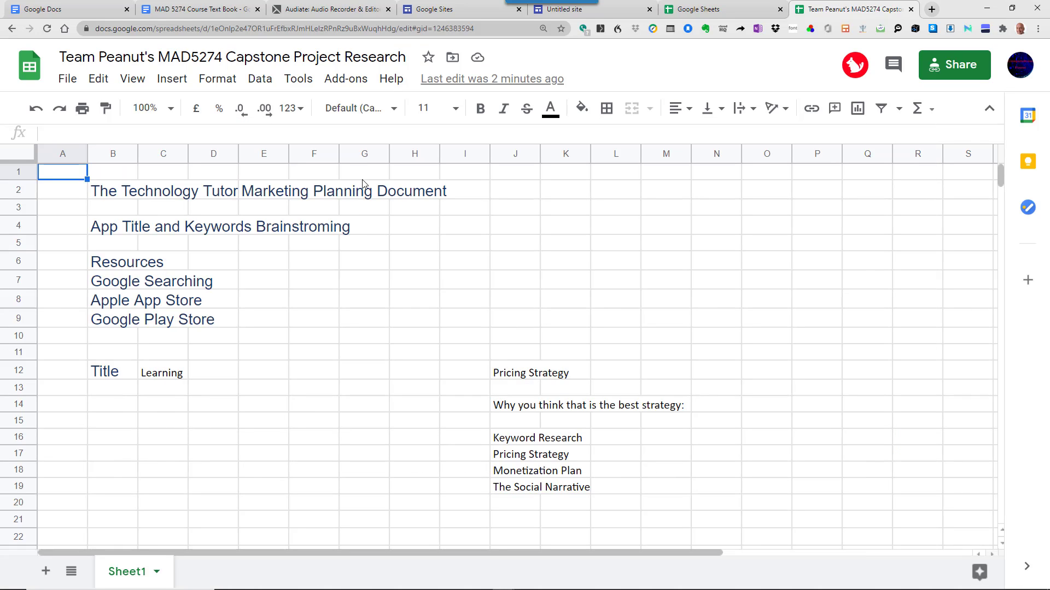
- In the Untitled site editor, insert a YouTube video and search for 'The'
click(445, 16)
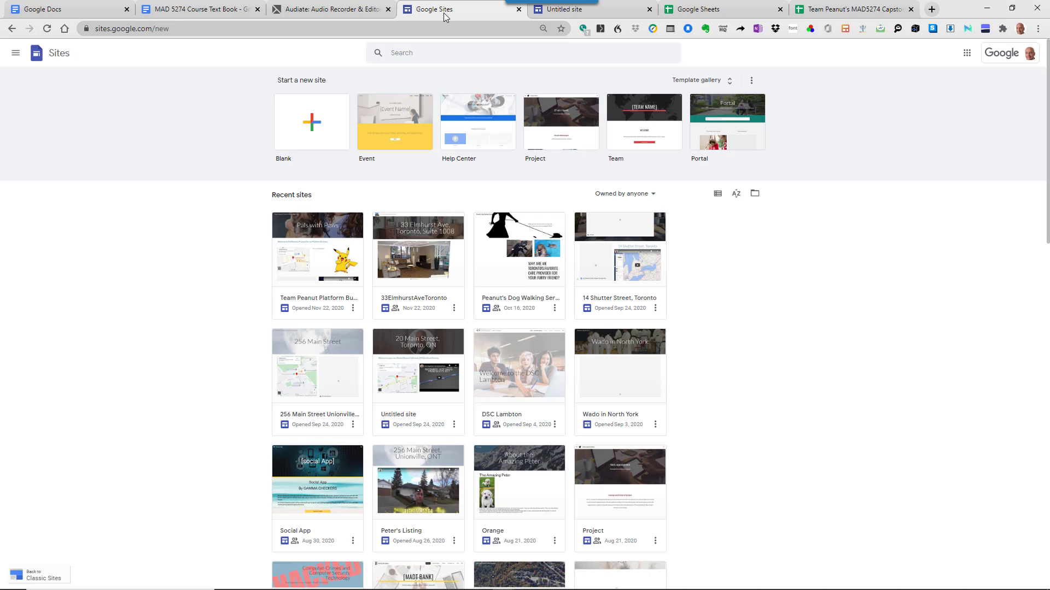
click(559, 11)
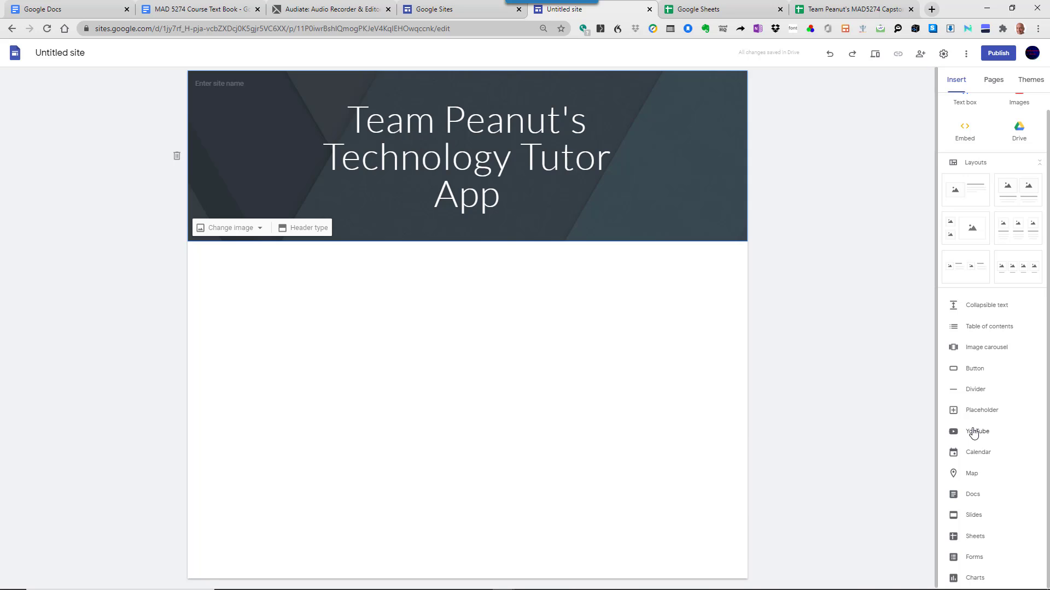
click(973, 432)
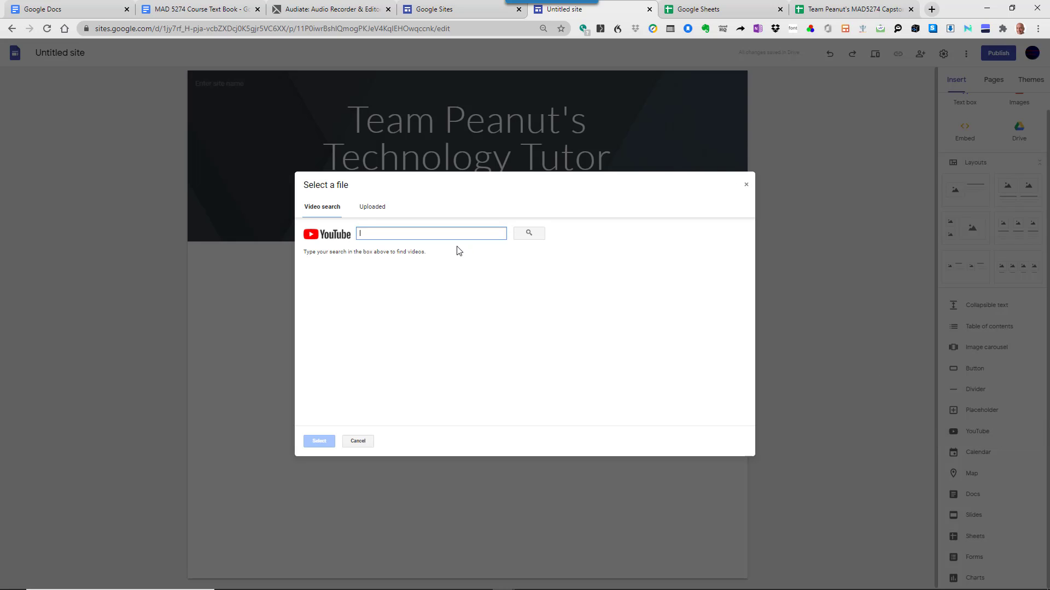
click(529, 234)
click(458, 234)
text(The Professor Latex)
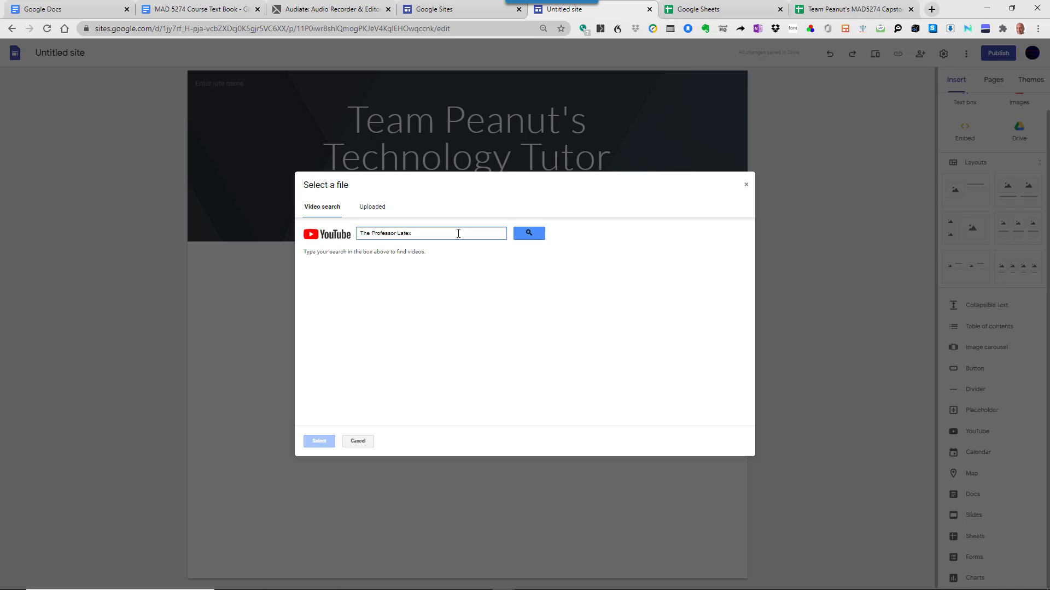
click(529, 233)
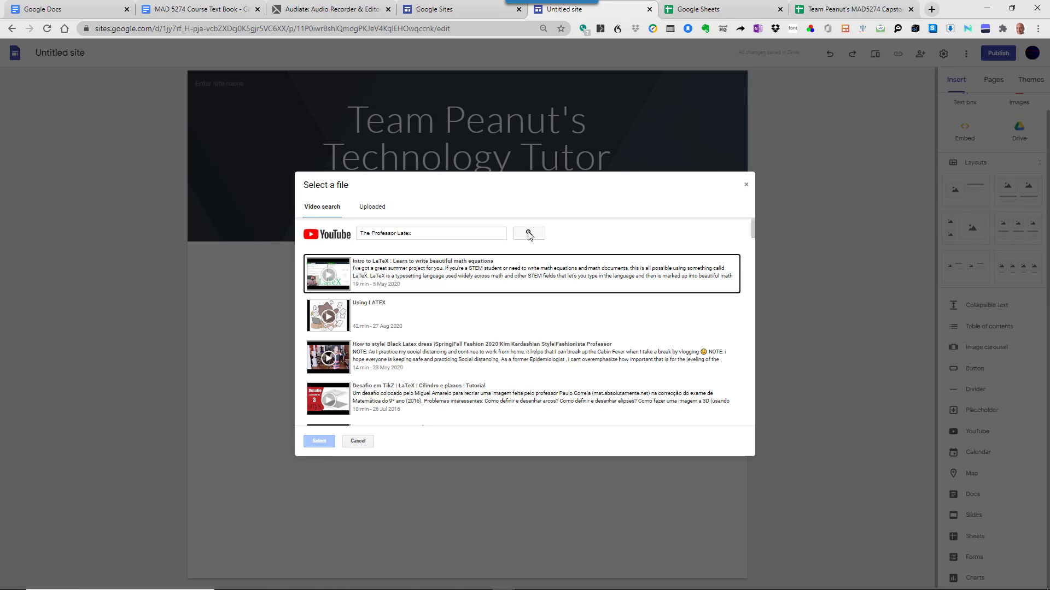
- Scroll through the YouTube search results, then cancel the video insertion
scroll(449, 362, down, 3)
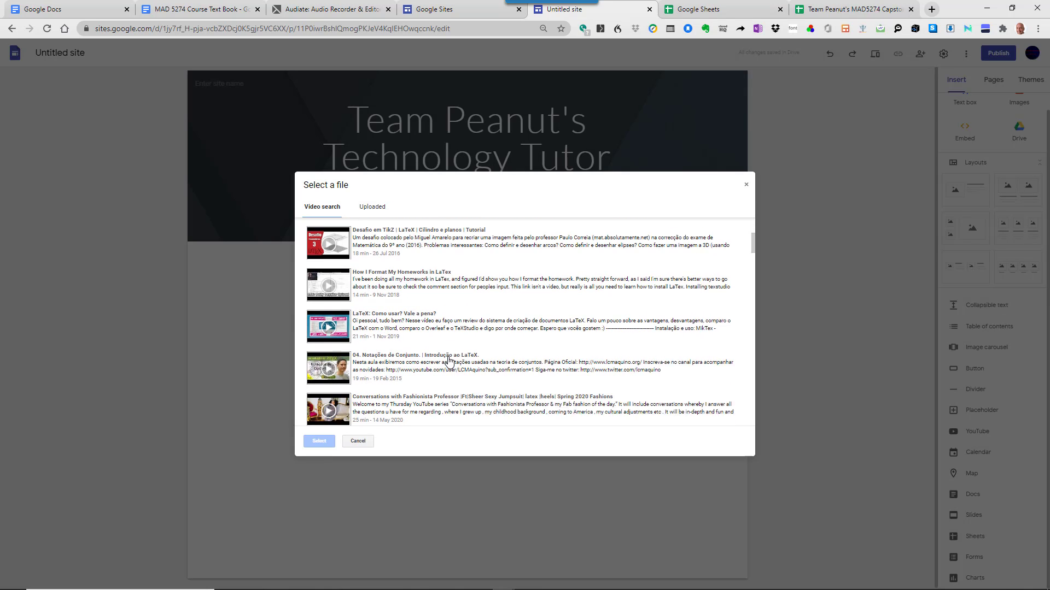
scroll(448, 362, down, 3)
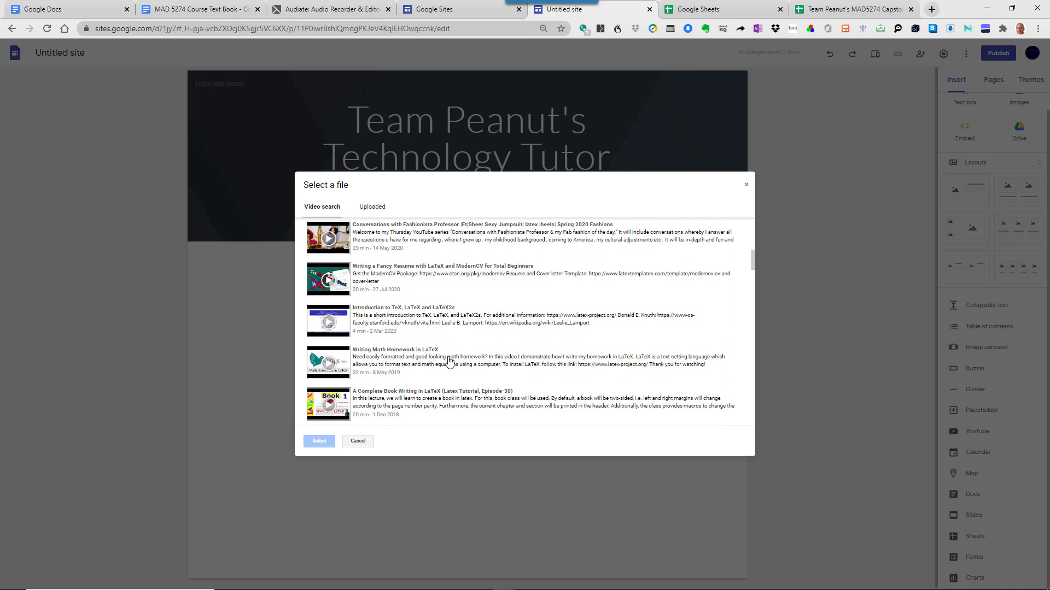
scroll(448, 362, down, 2)
scroll(449, 360, down, 3)
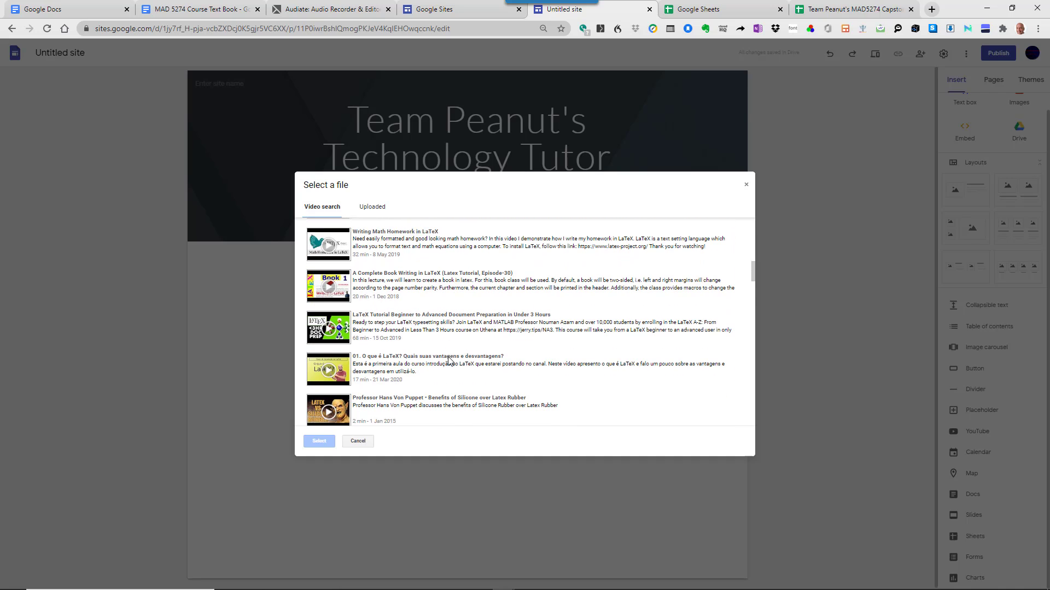
scroll(448, 360, down, 3)
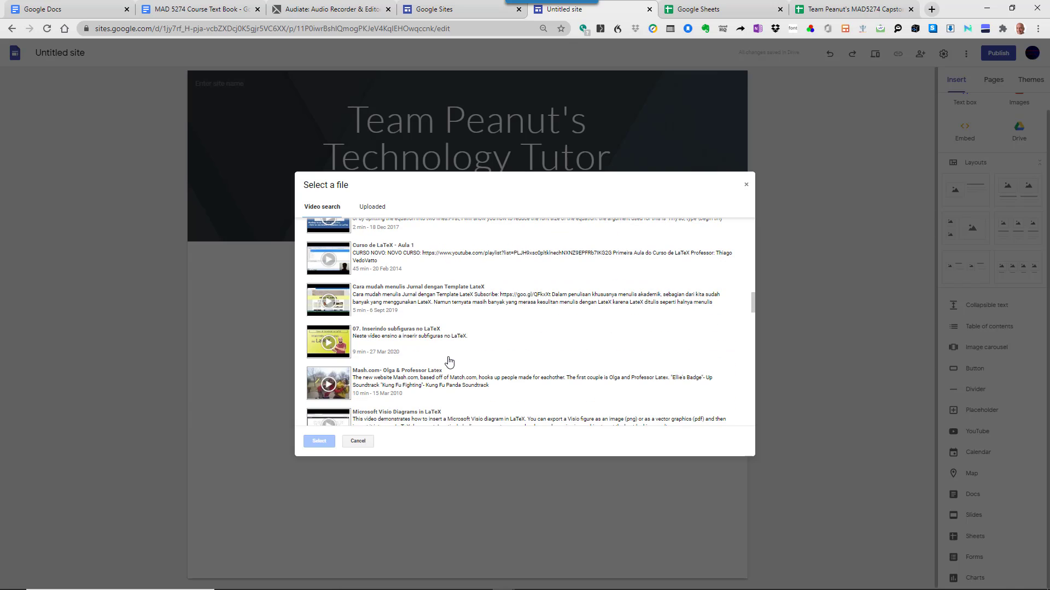
click(356, 442)
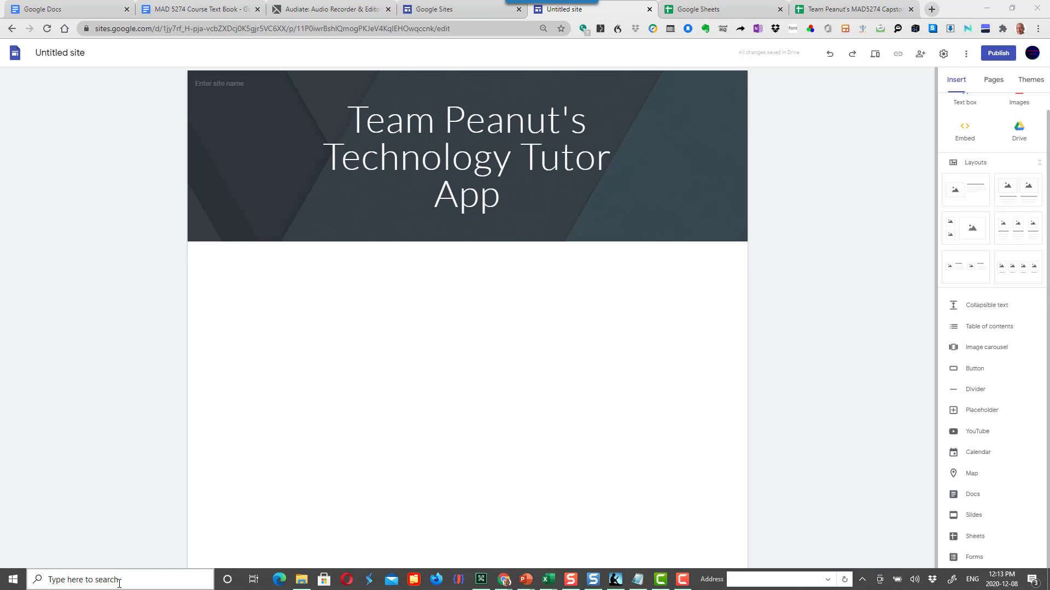
- Launch Notepad, paste the copied sharing link, and resize it into a strip at the bottom
click(119, 581)
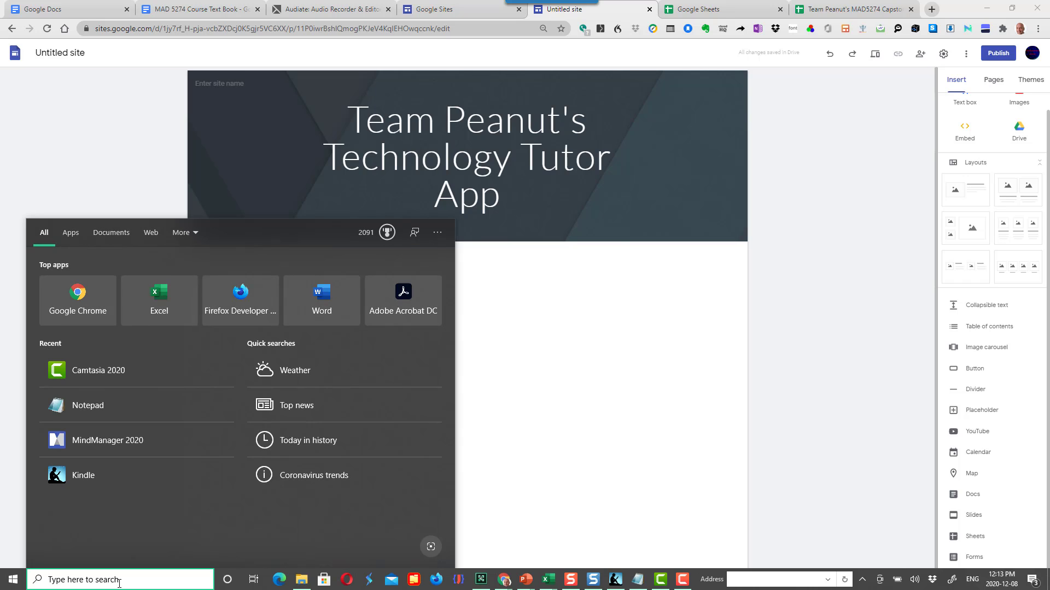
text(notepad)
key(Return)
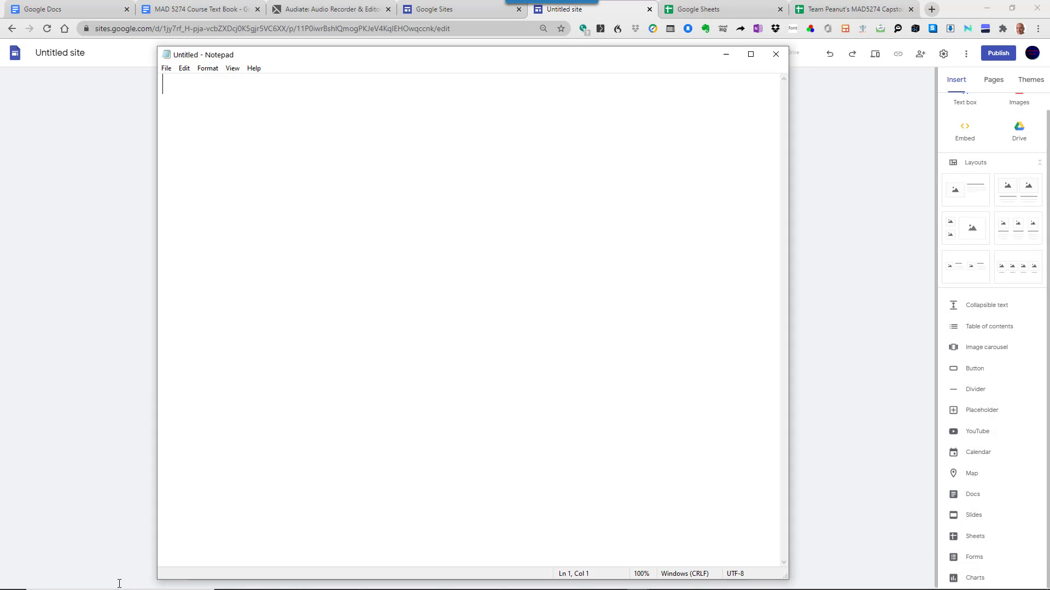
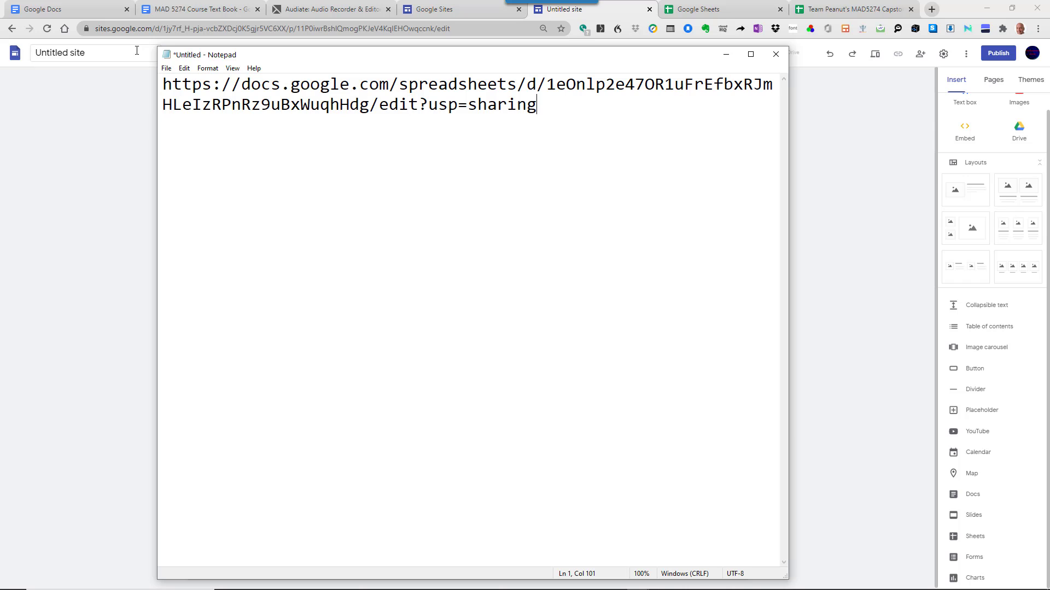
drag(157, 47, 129, 474)
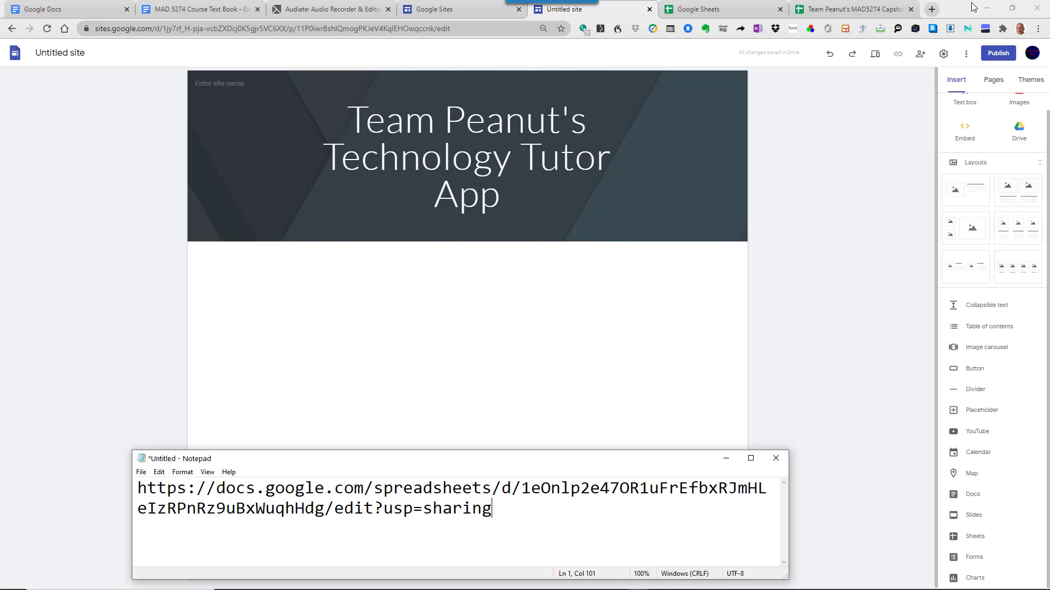
- Switch to the other Chrome profile and load youtube.com there
click(934, 11)
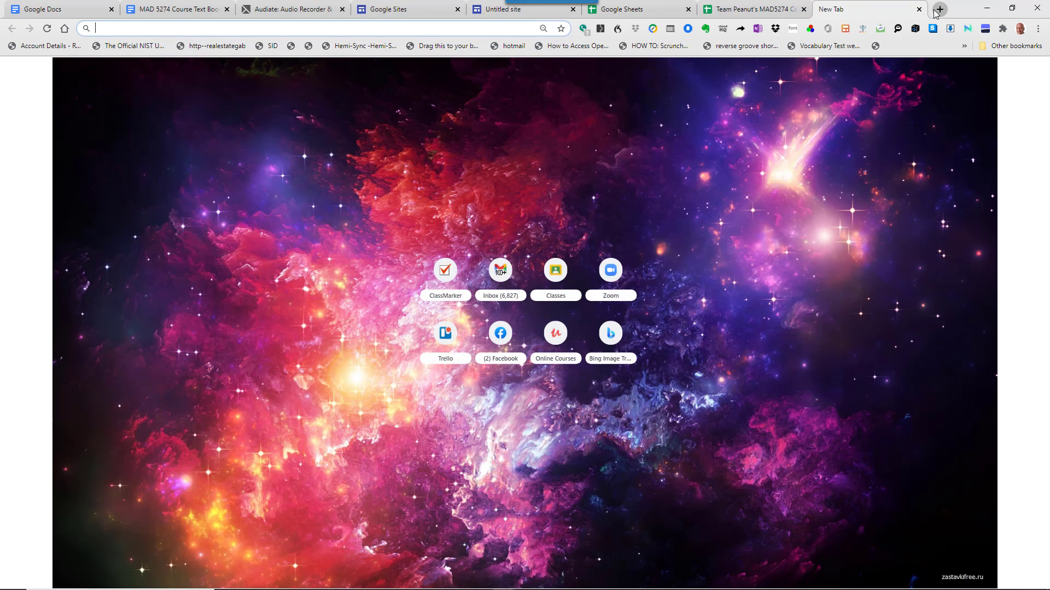
text(youtube.com)
key(Return)
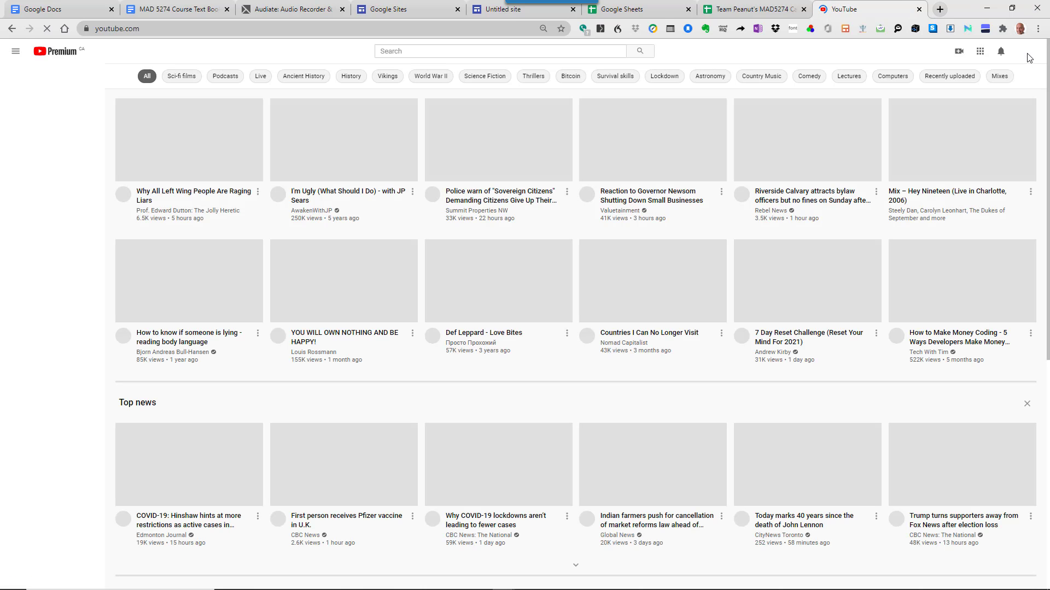
click(1020, 28)
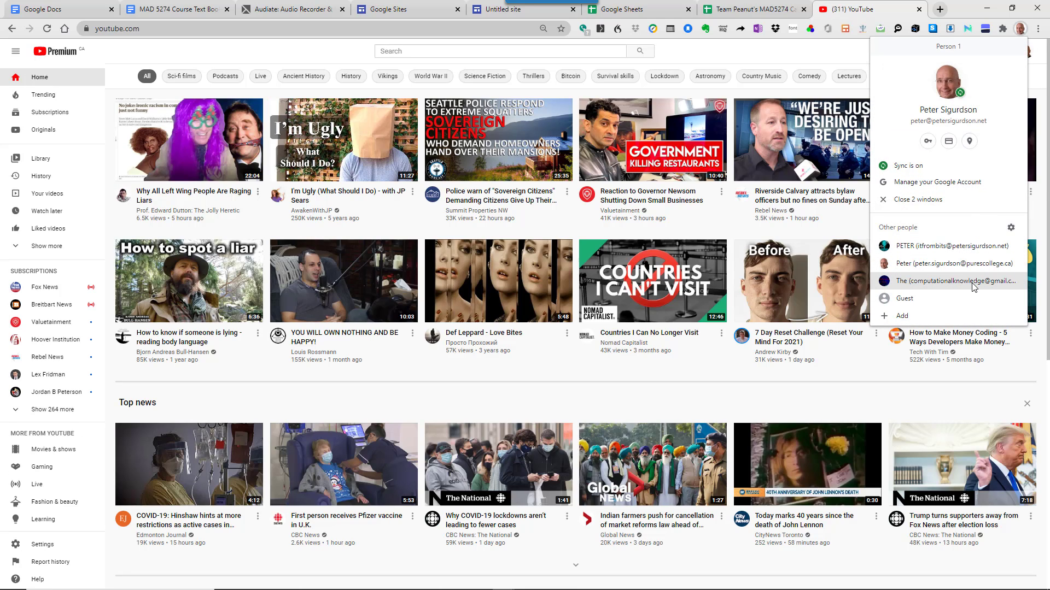
click(955, 281)
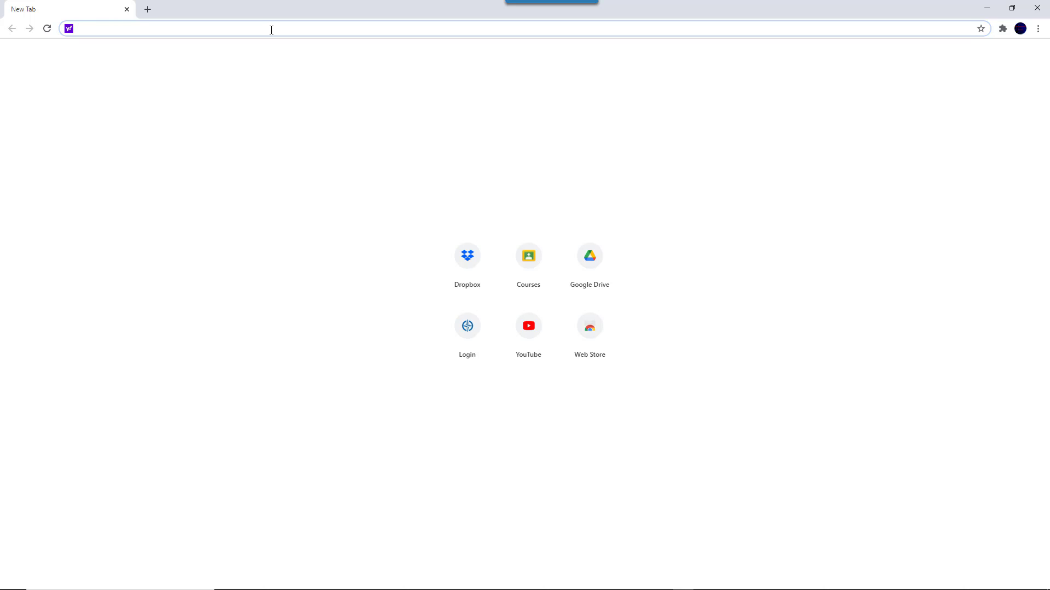
text(youtube.com)
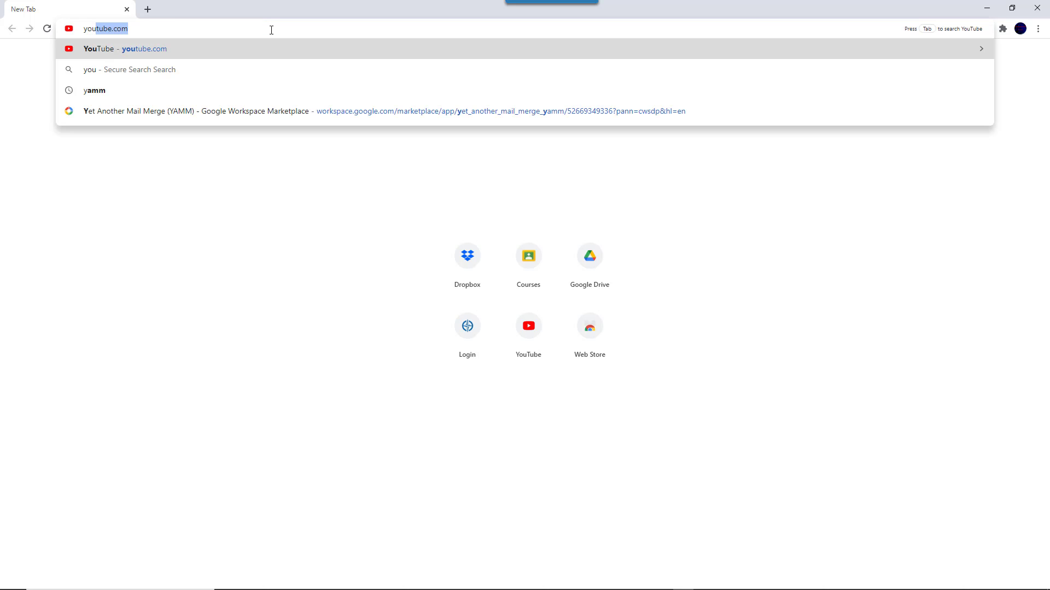
key(Return)
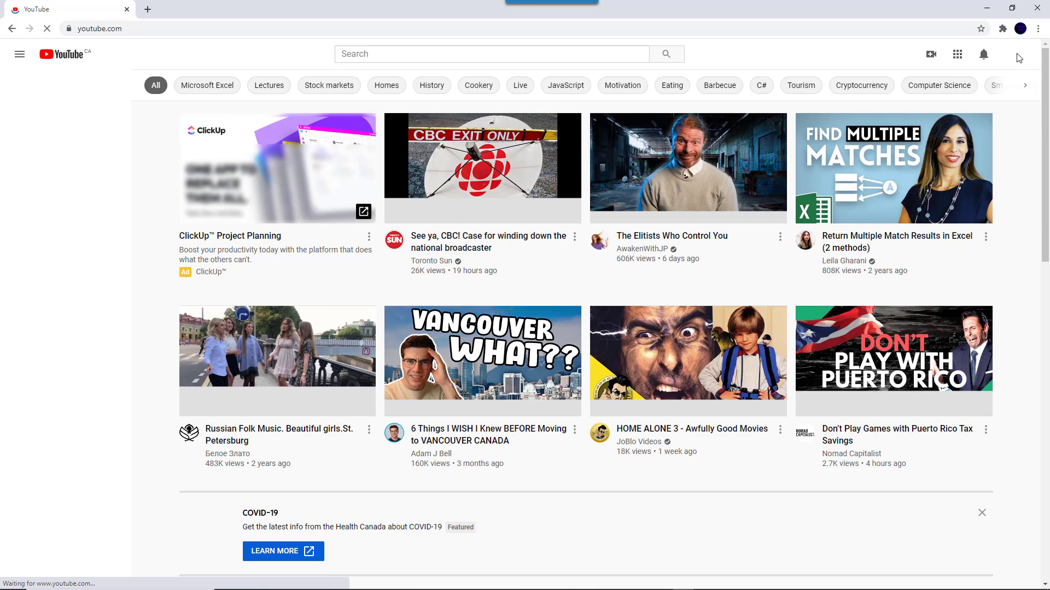
- Switch YouTube to the teaching channel's account and open Your videos
click(1014, 57)
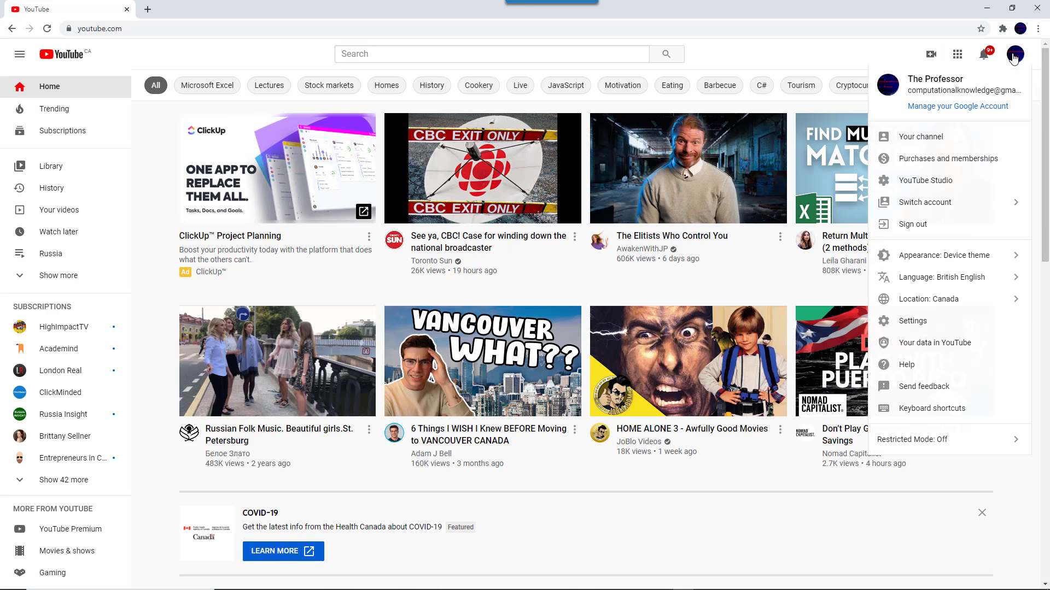
click(814, 279)
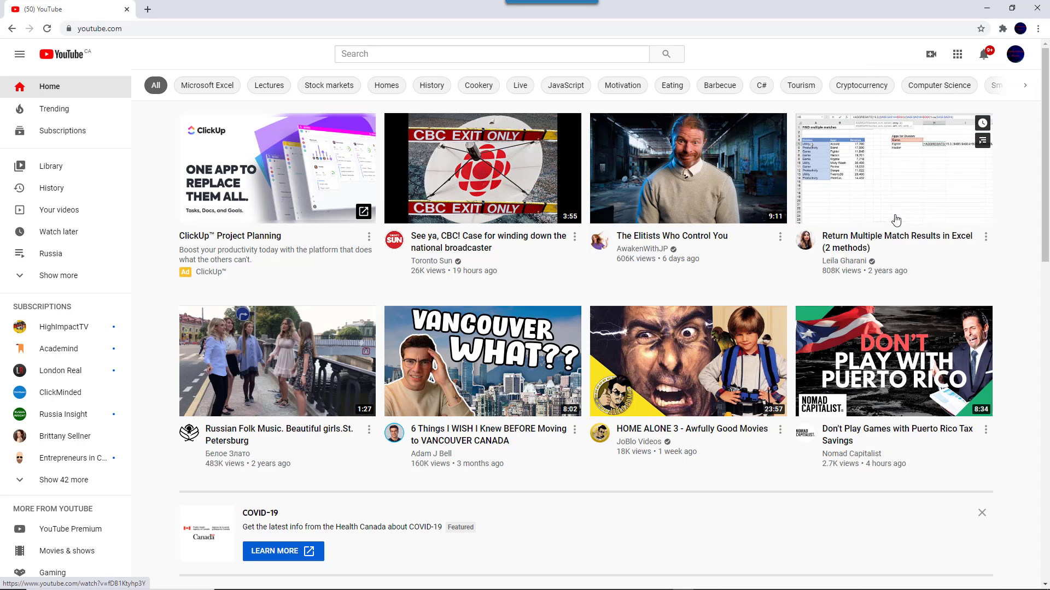
click(1014, 54)
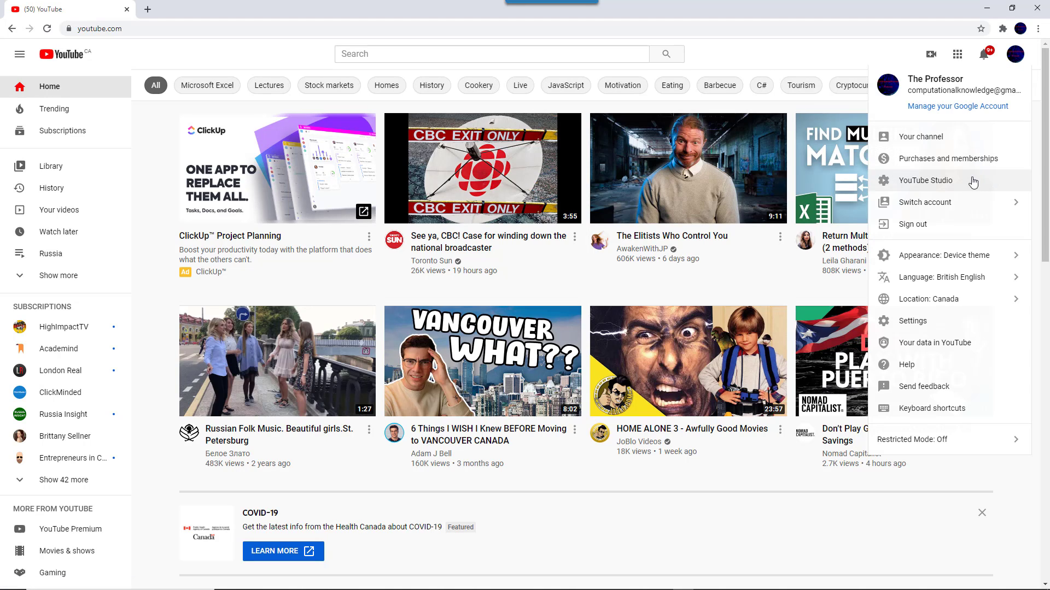
click(961, 205)
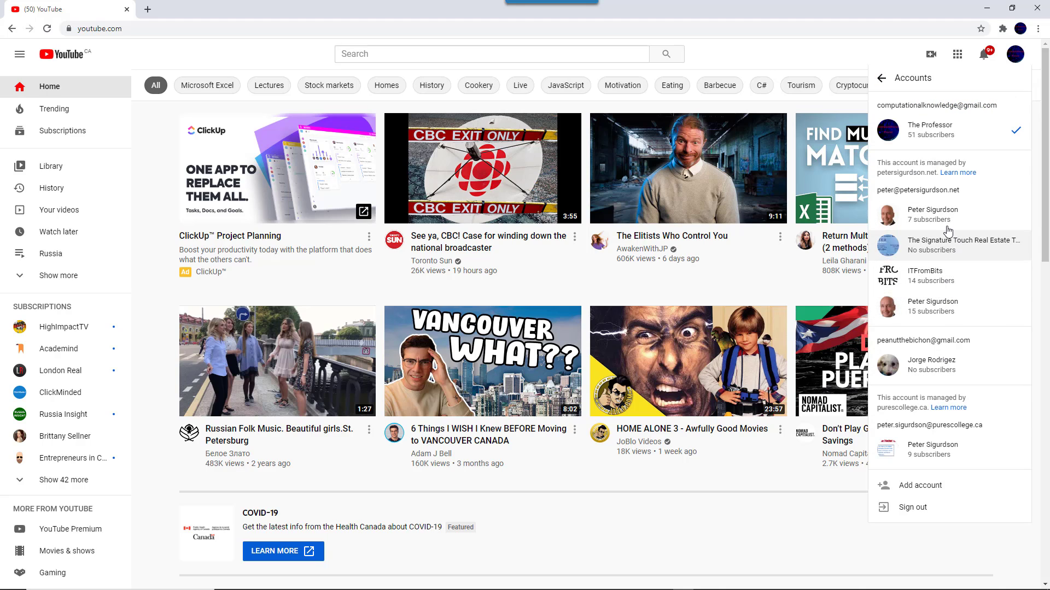
click(926, 132)
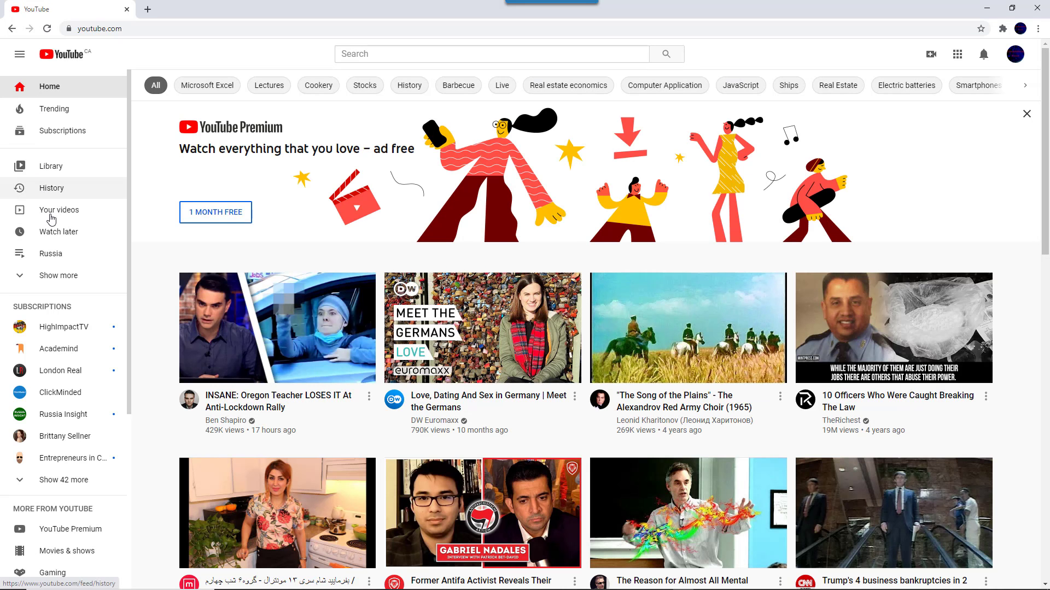
click(51, 218)
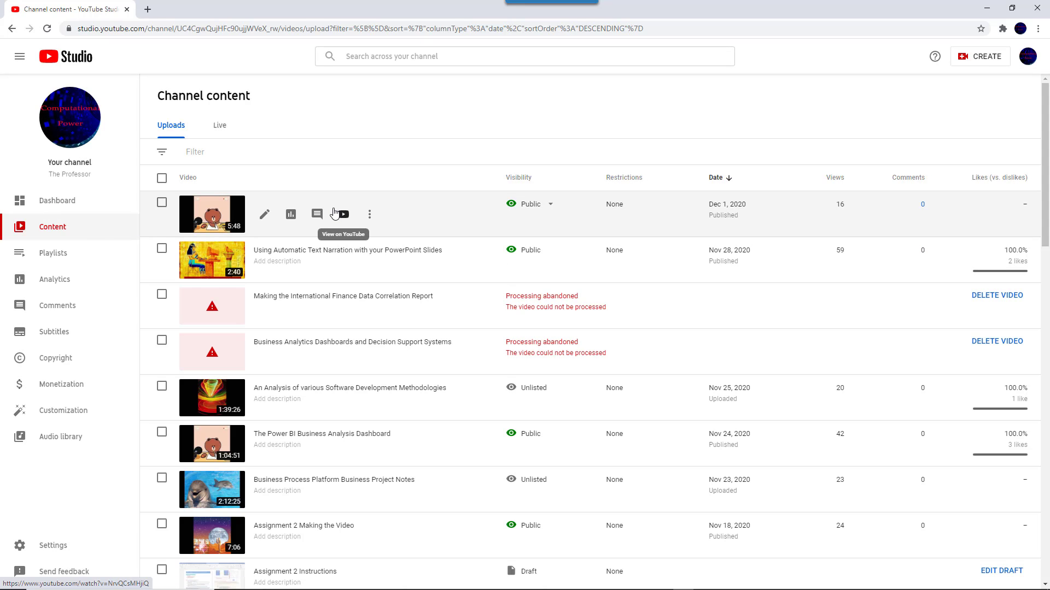
- Open the 'Mobile App Development: The Business Model' upload, copy its share link, and preview it full screen
click(223, 212)
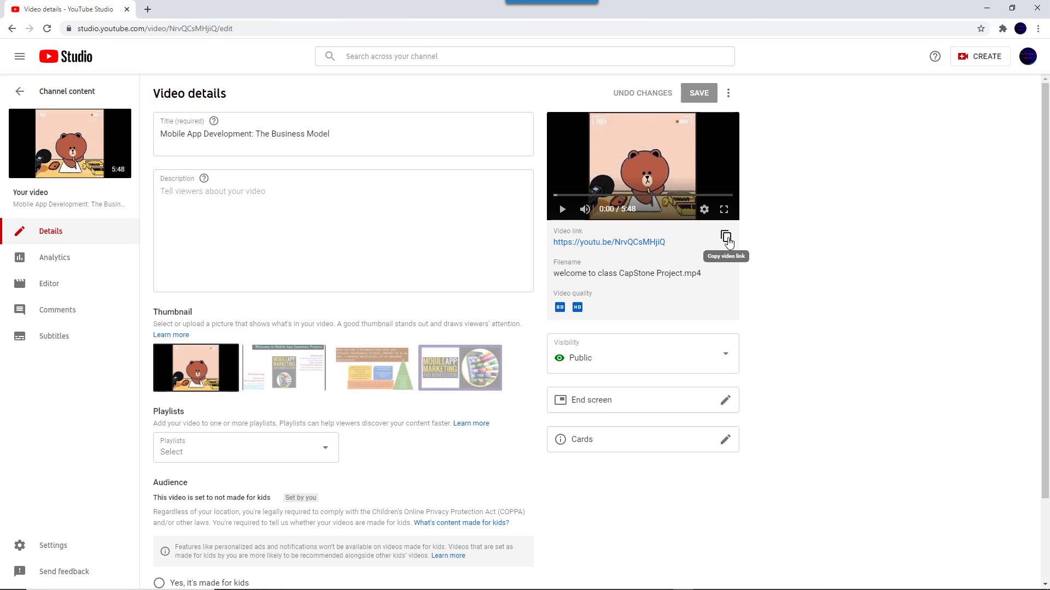
click(726, 239)
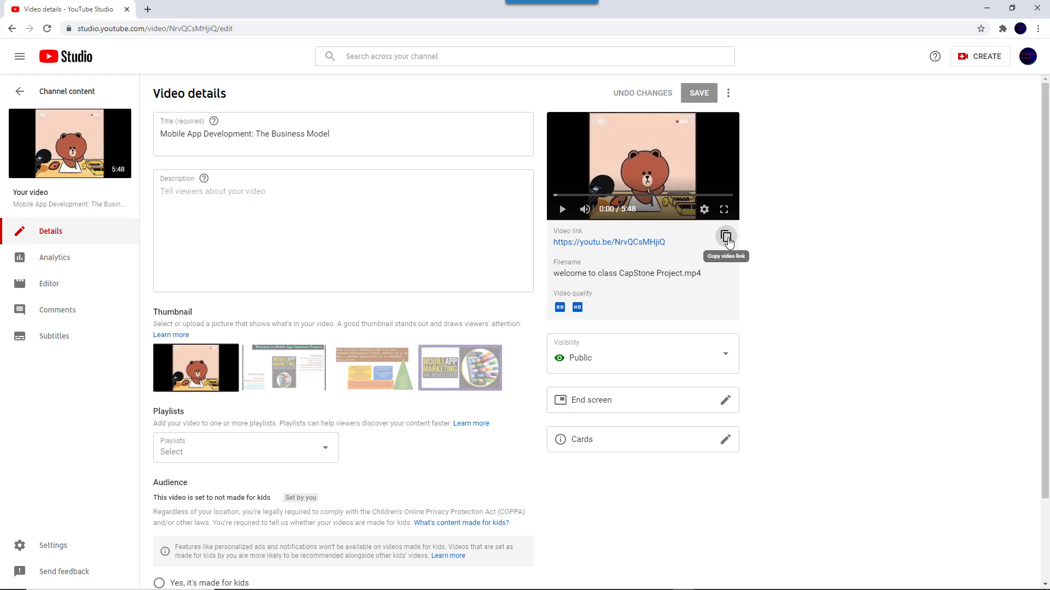
double_click(644, 179)
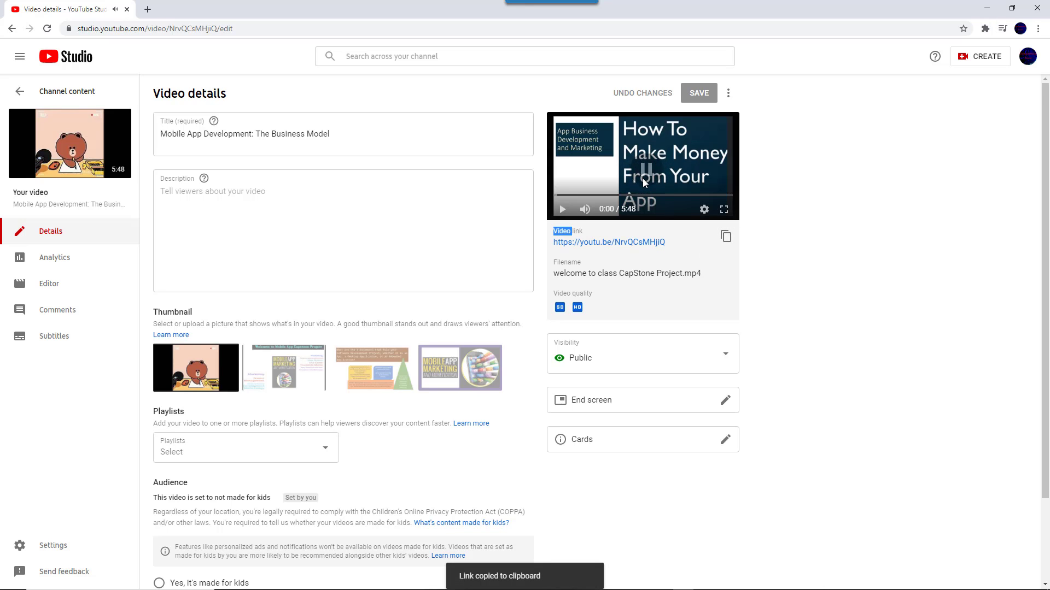
click(725, 211)
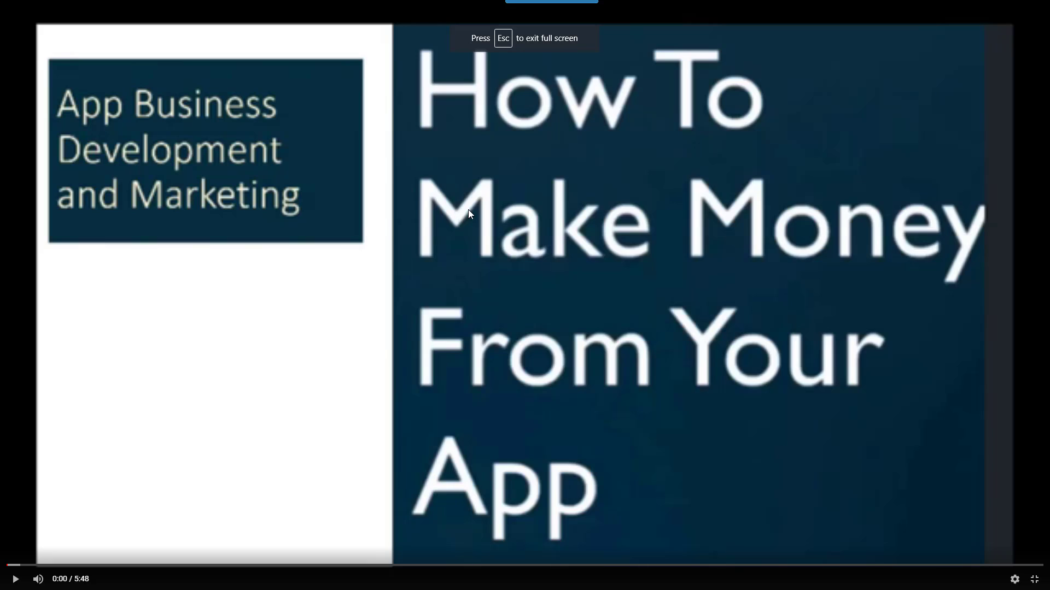
right_click(477, 199)
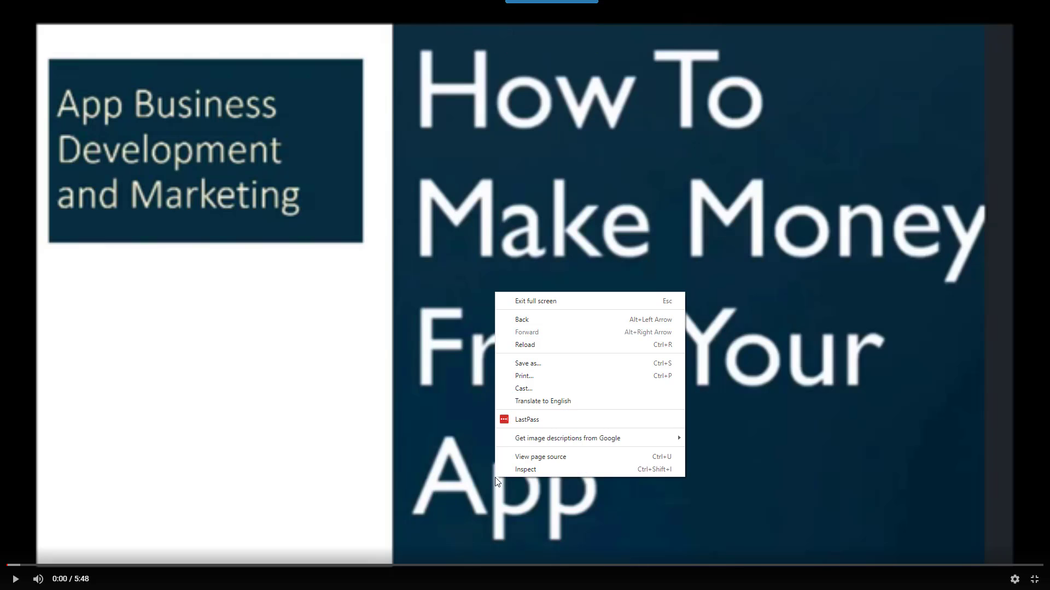
click(416, 323)
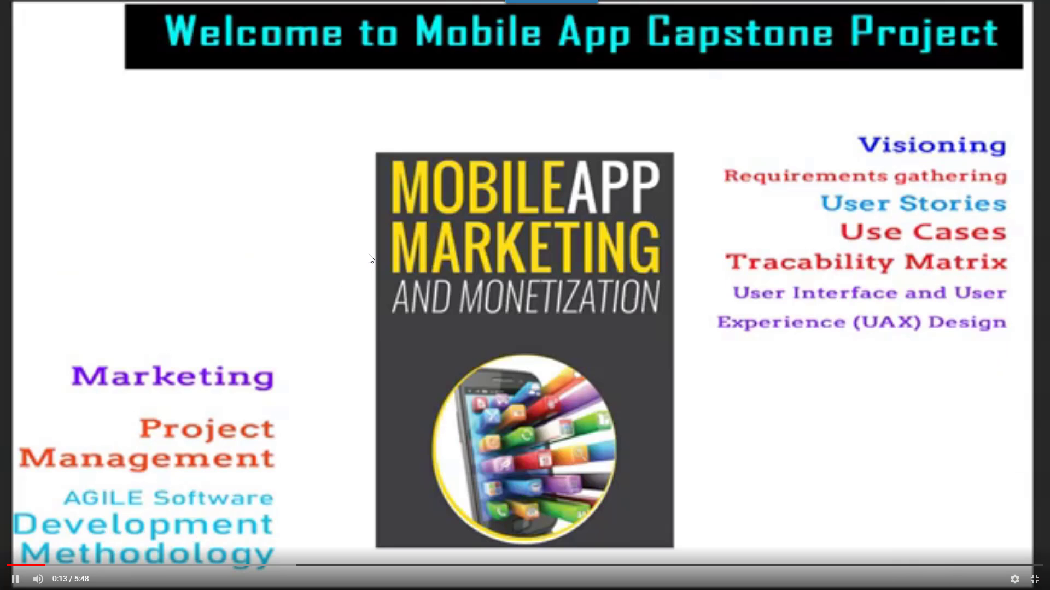
key(Escape)
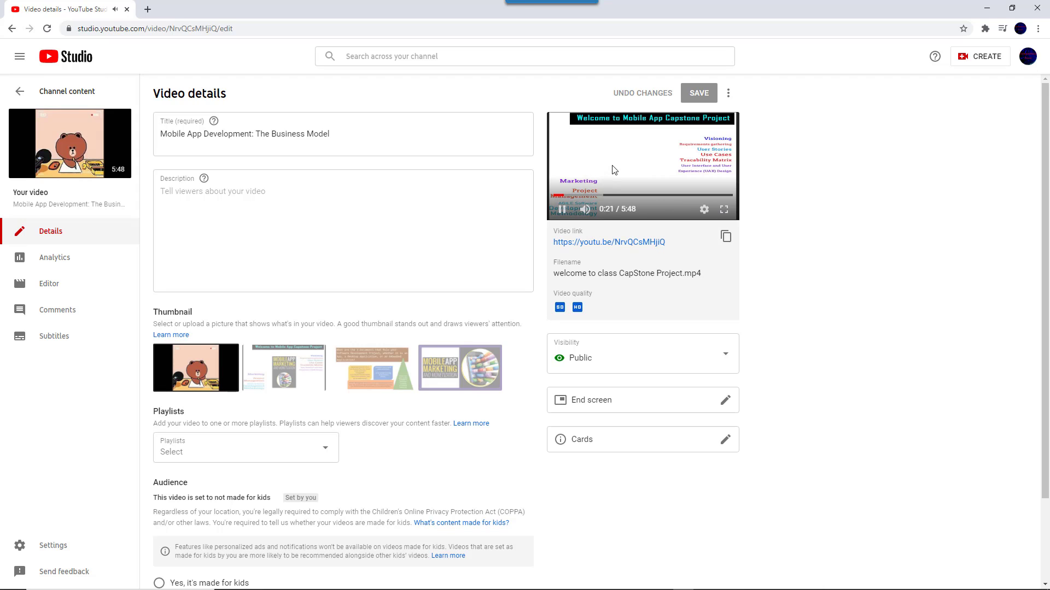
- Open the video on its YouTube watch page, copy the video URL, and pause playback
click(71, 159)
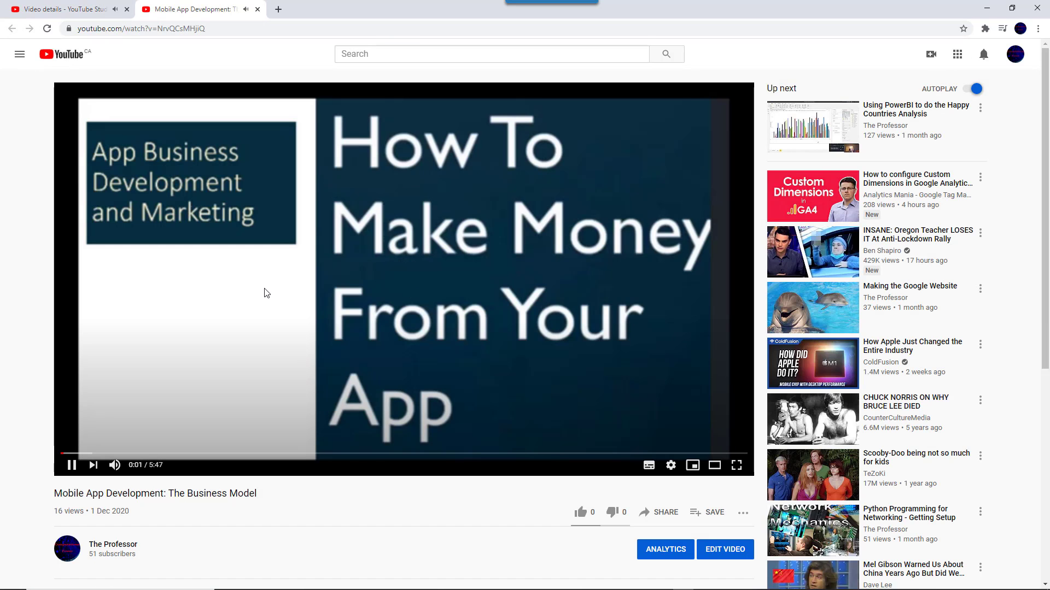
right_click(264, 291)
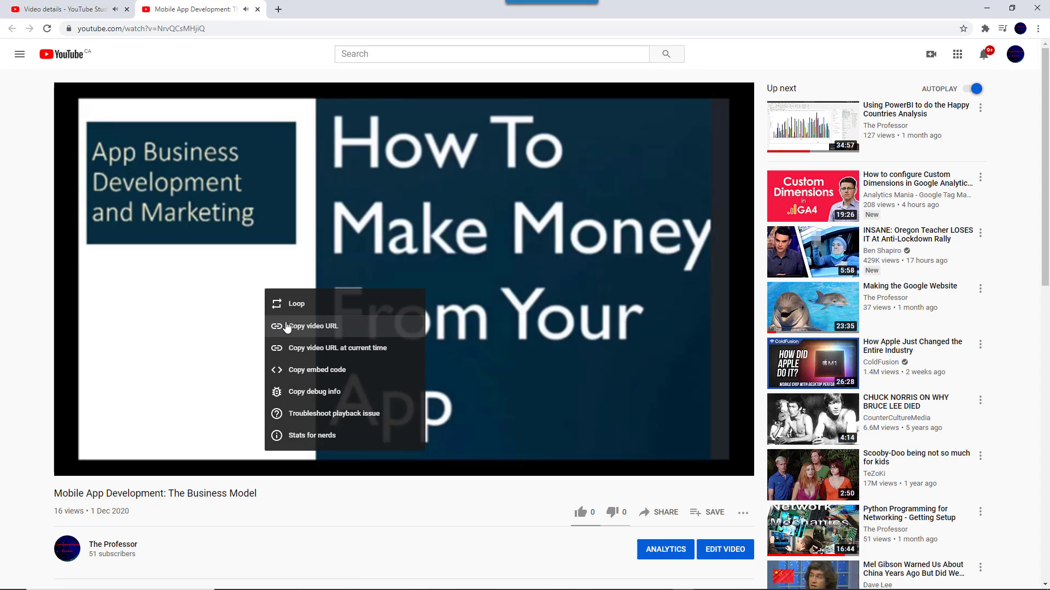
click(288, 327)
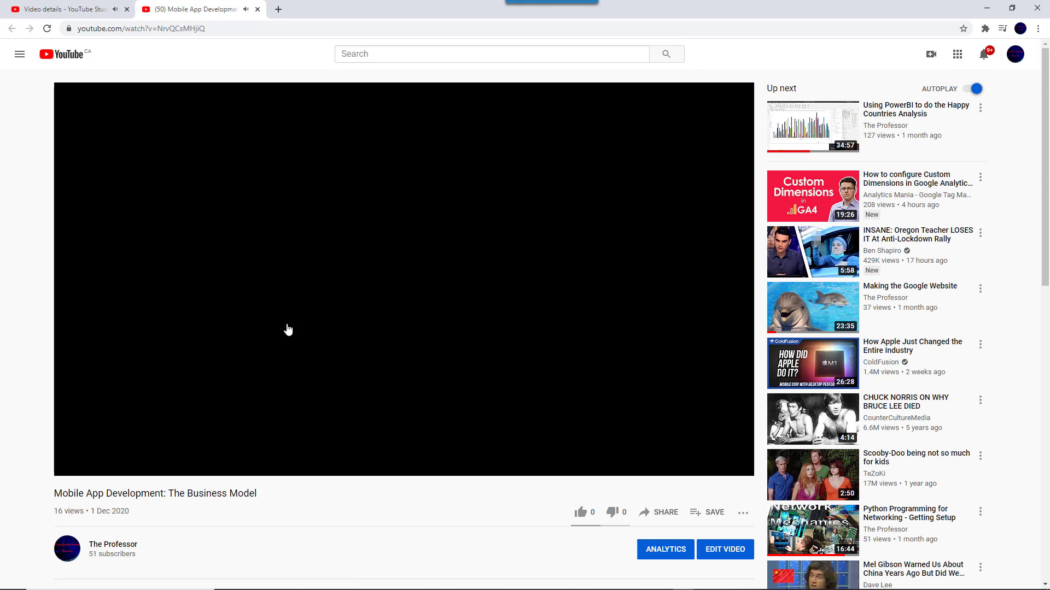
click(71, 465)
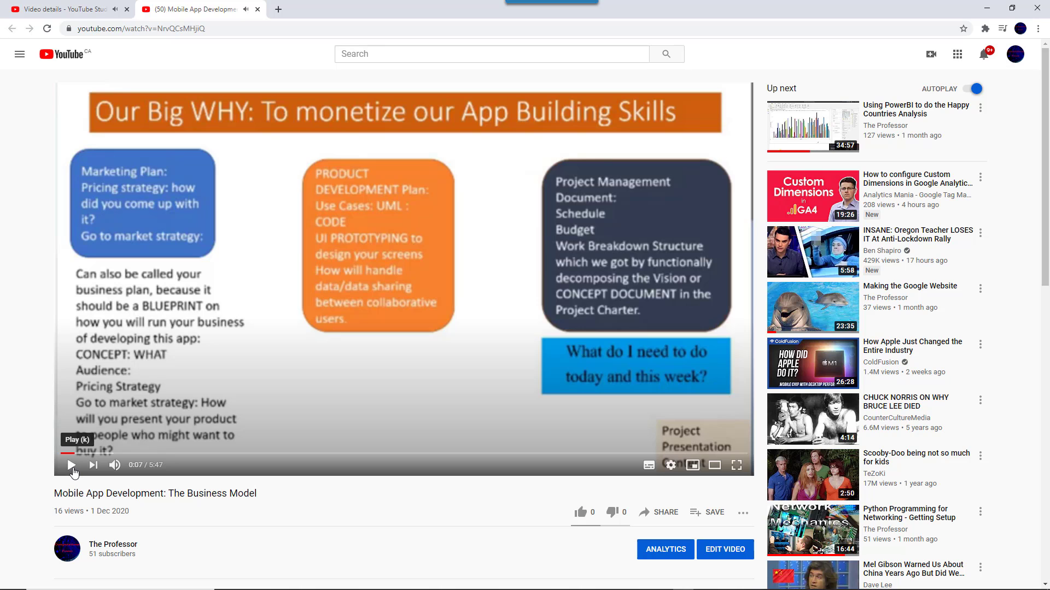
key(alt+Tab)
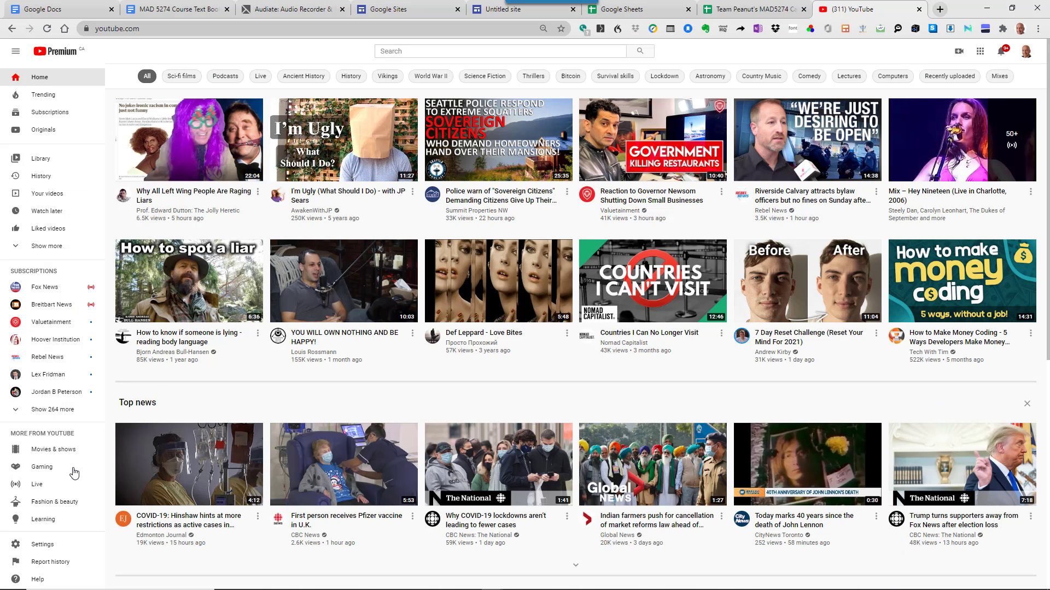
- Embed the 'Mobile App Development: The Business Model' YouTube video below the header, then return to the note
click(919, 10)
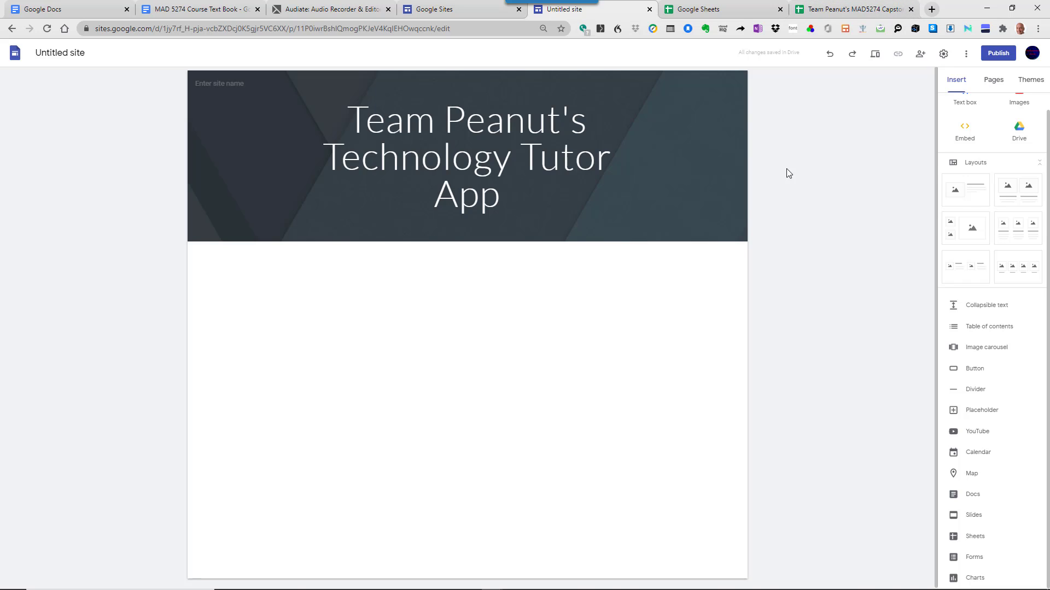
click(979, 433)
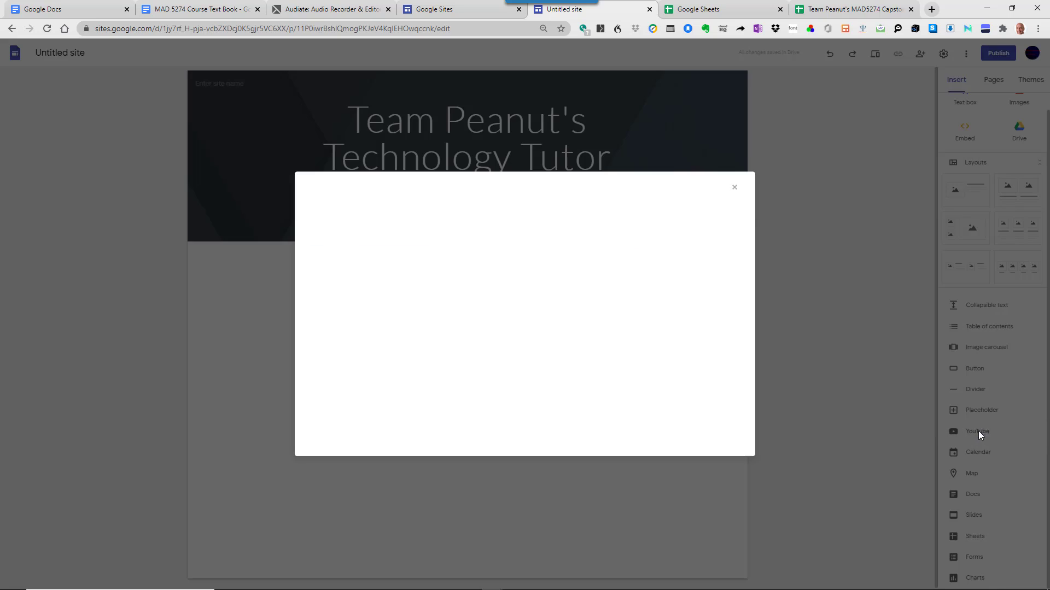
right_click(402, 231)
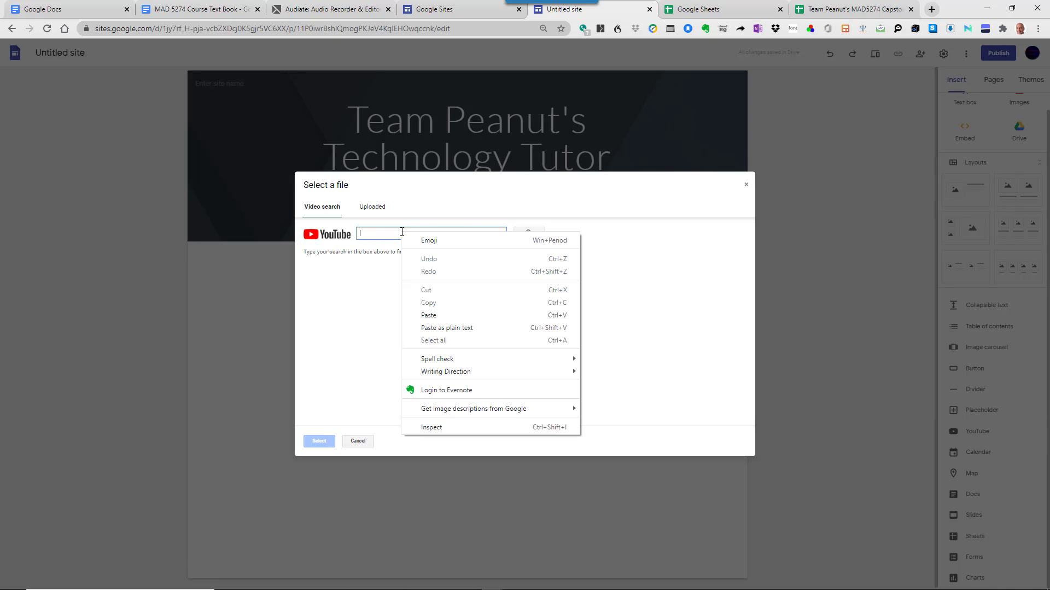
click(432, 315)
click(522, 240)
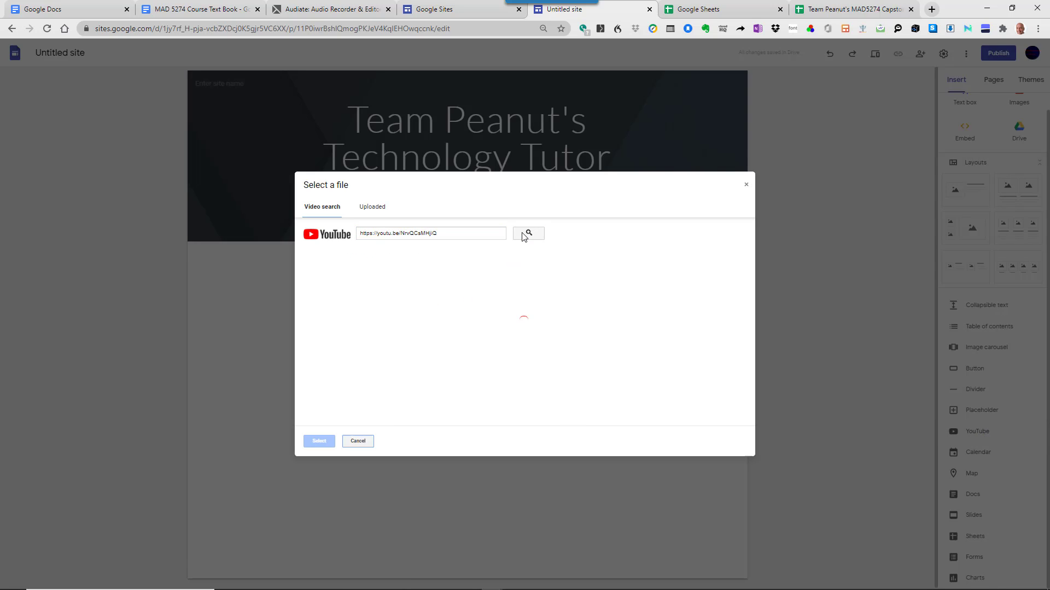
click(409, 278)
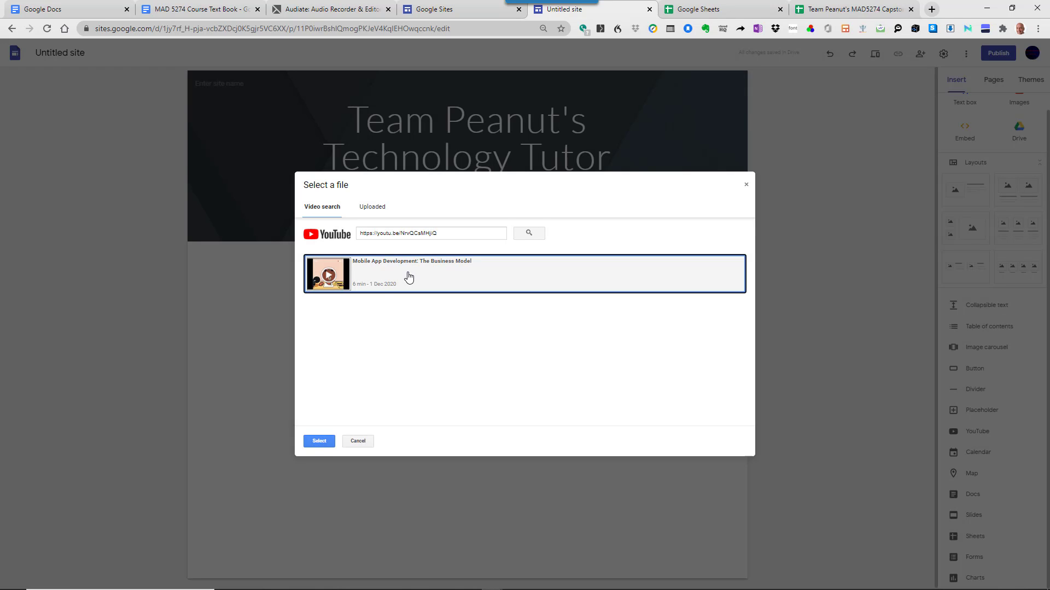
click(319, 441)
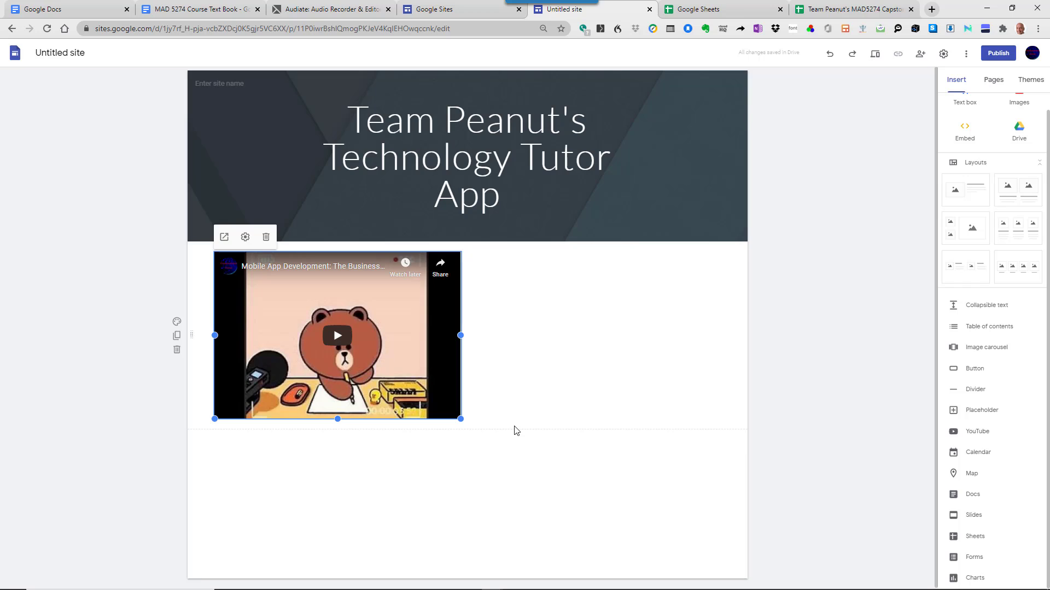
key(alt+Tab)
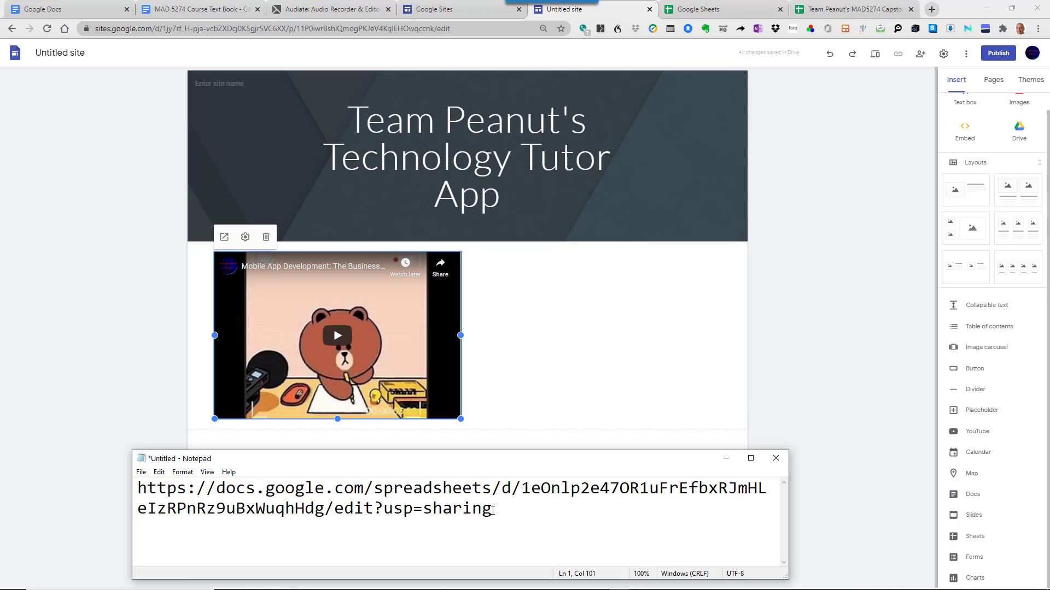